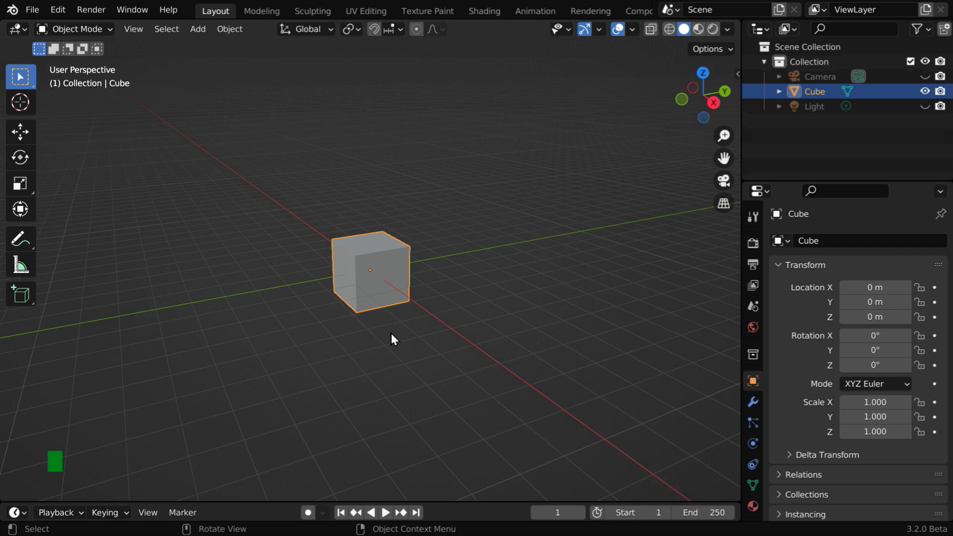
Shrink the cube to 0.2 scale and raise it off the floor.
type("s0.2")
key("Return")
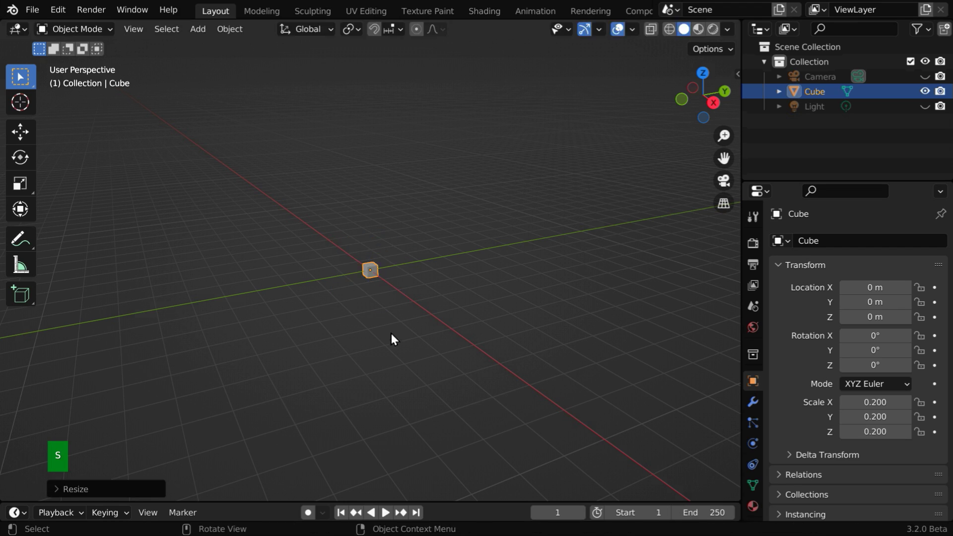
key("g")
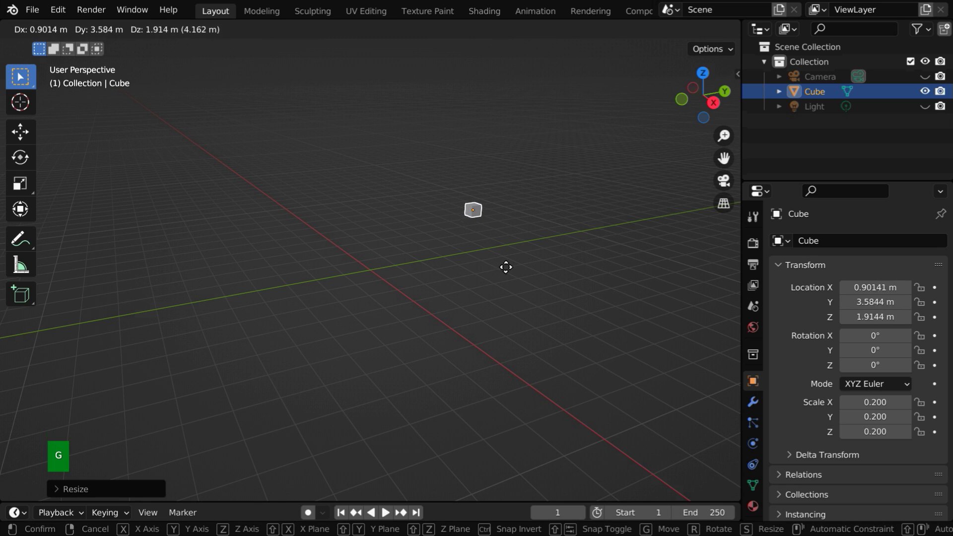
left_click(537, 256)
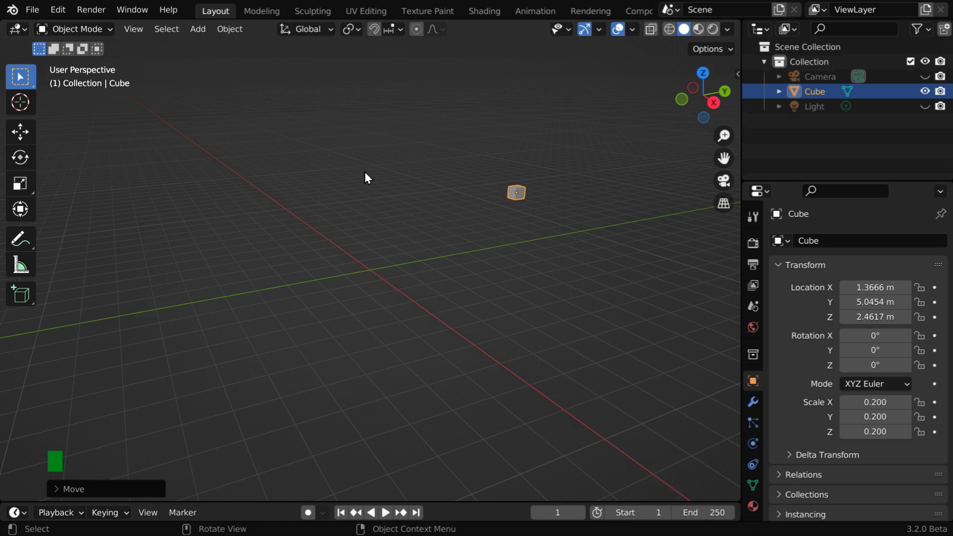
Add a Bezier curve, scale it to 3 and tilt it about -81° on X.
left_click(192, 30)
mouse_move(210, 61)
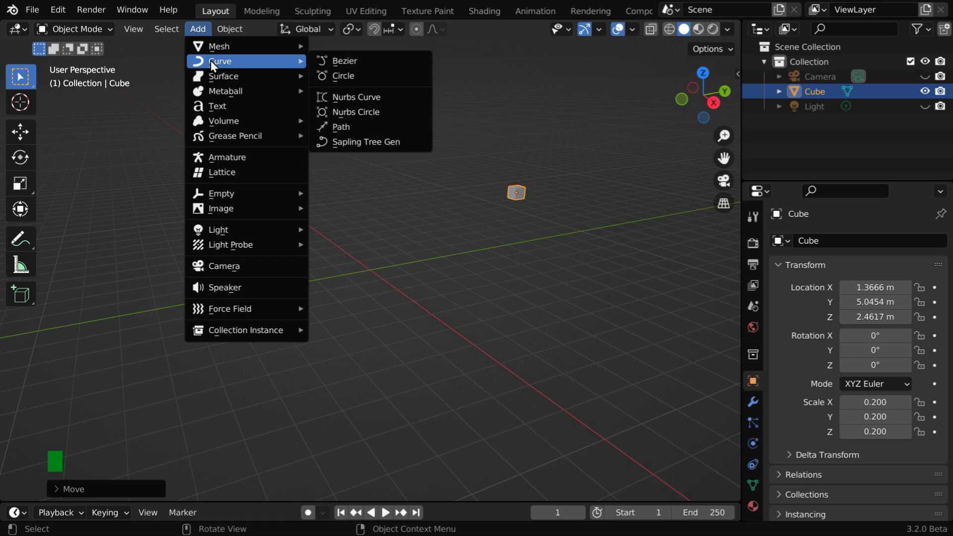
left_click(335, 62)
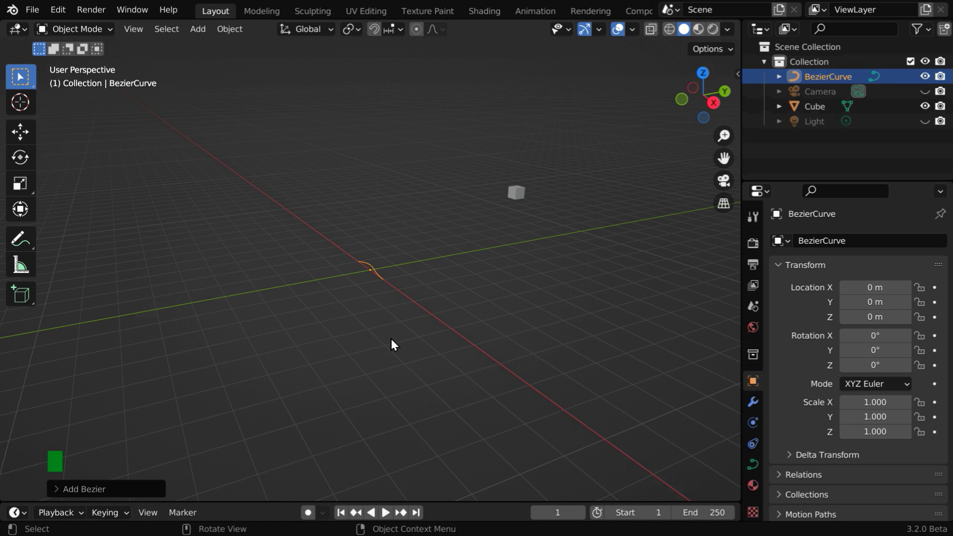
key("s")
key("3")
key("Return")
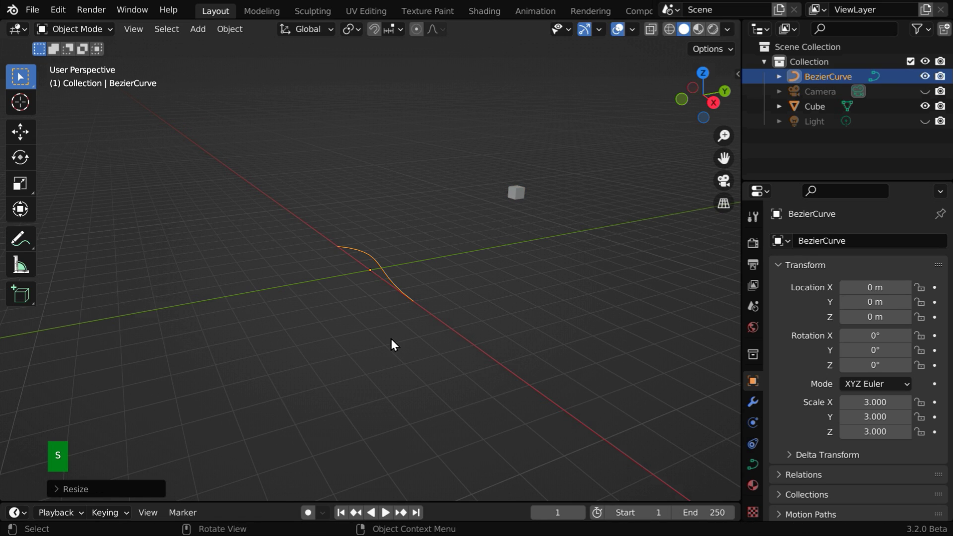
middle_click_drag(391, 338, 461, 315)
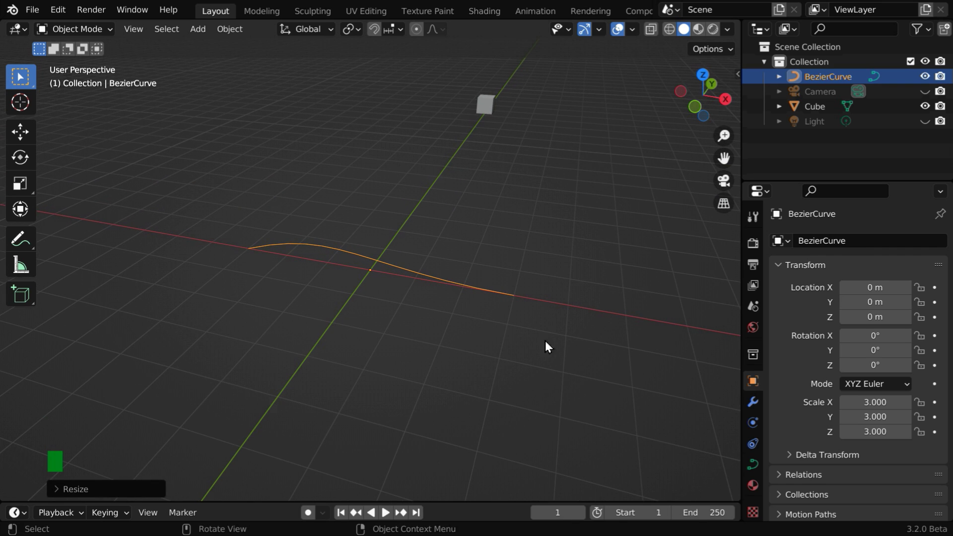
mouse_move(875, 335)
left_mouse_down()
mouse_move(833, 336)
mouse_move(886, 351)
left_mouse_up()
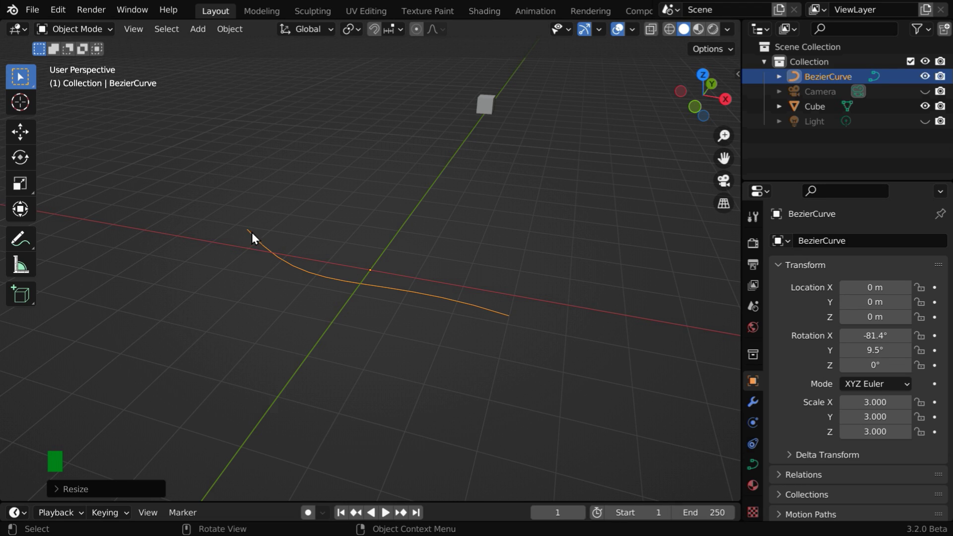
Extrude a new control point from the curve's left end up toward the cube.
left_click(91, 32)
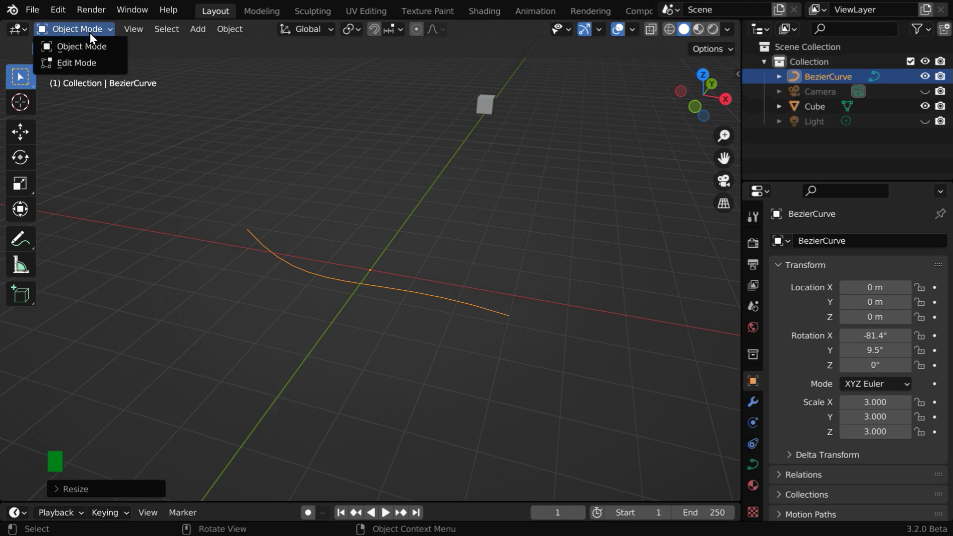
left_click(90, 59)
left_click(247, 229)
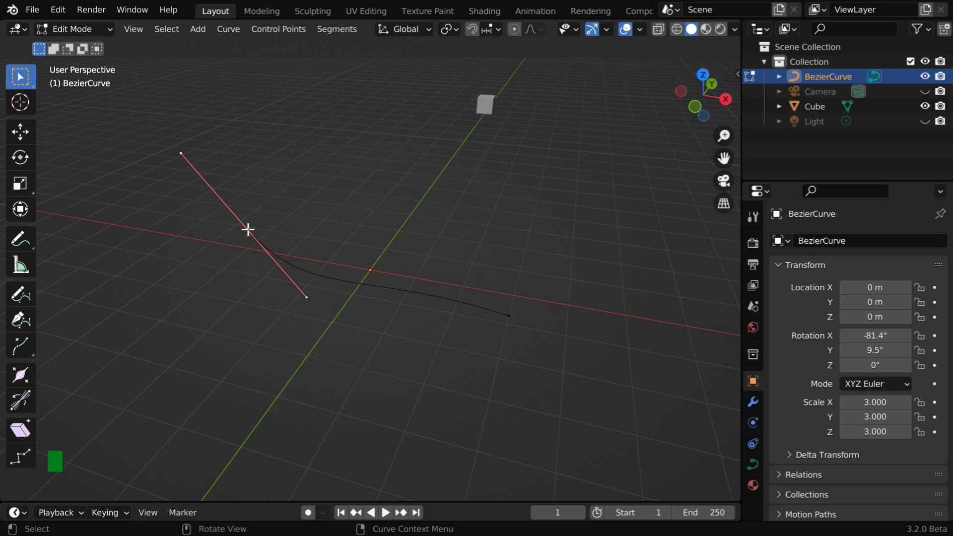
key("e")
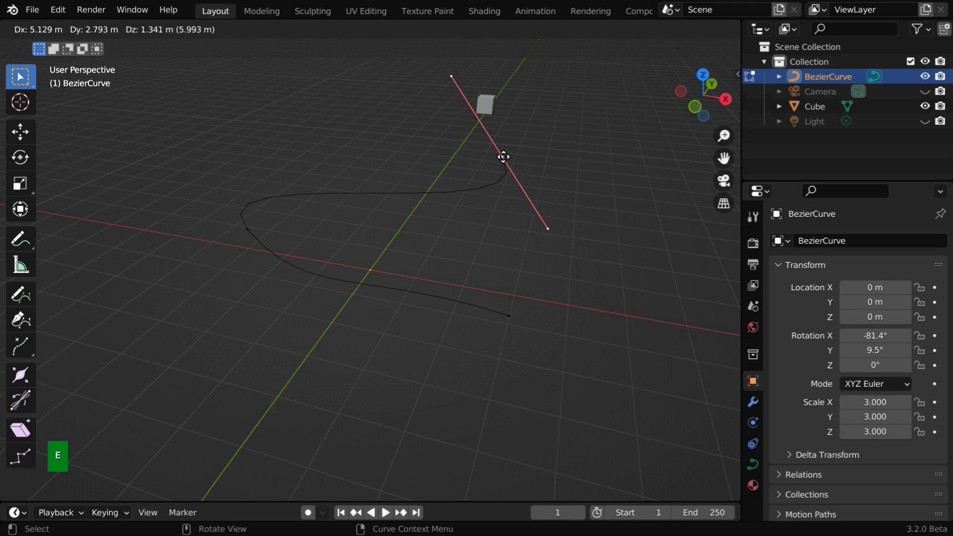
left_click(503, 157)
left_click(91, 28)
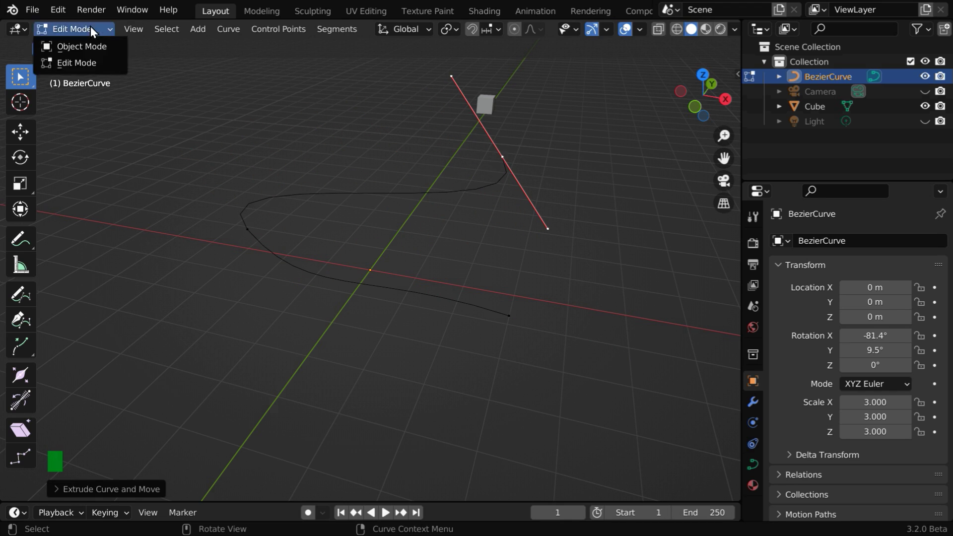
left_click(93, 44)
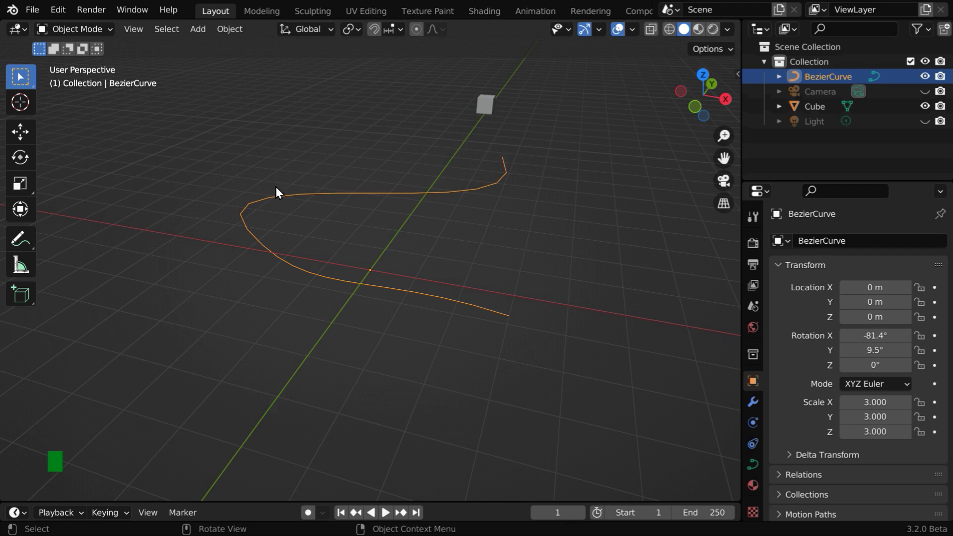
Set the curve's geometry Bevel Depth to 0.004 m to make it a visible wire.
left_click(754, 466)
scroll(823, 441, "down", 4)
scroll(829, 444, "down", 2)
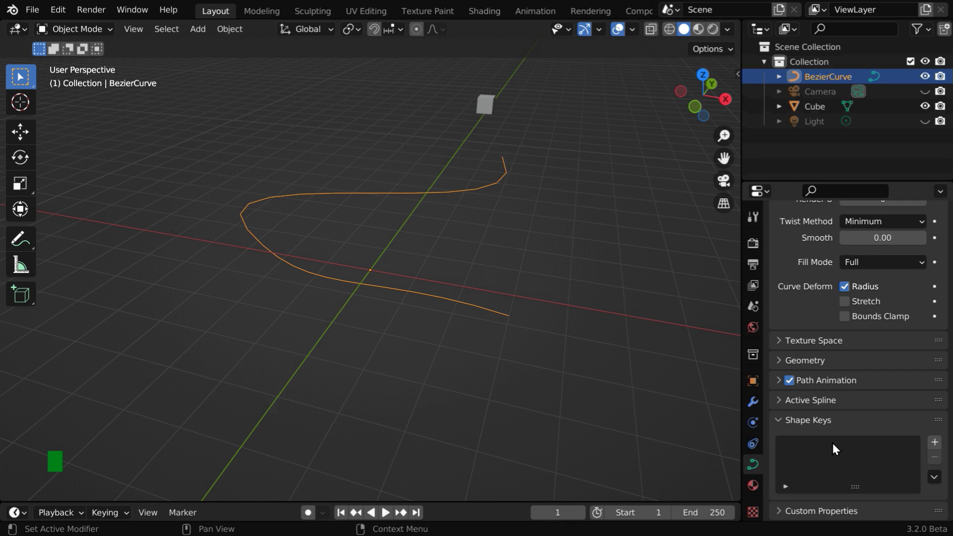
left_click(788, 360)
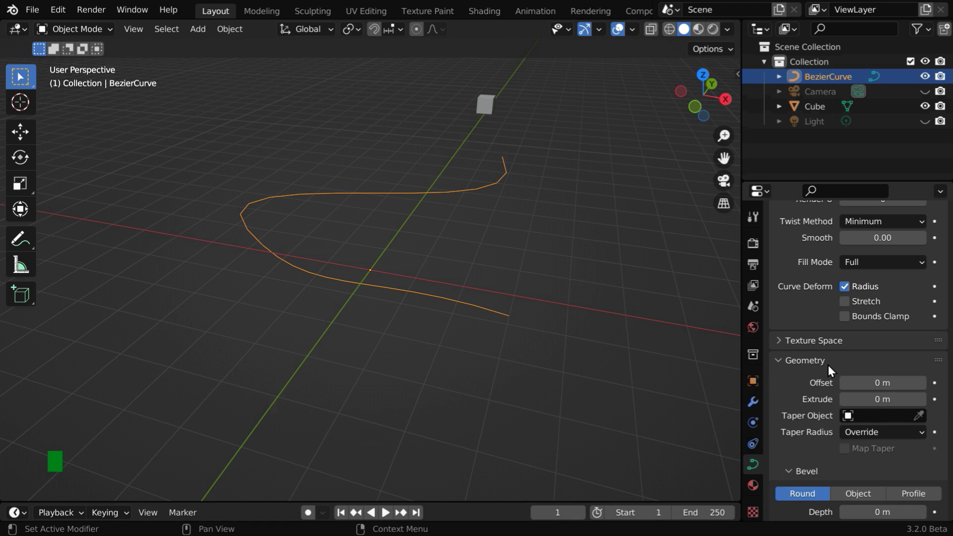
scroll(828, 365, "down", 6)
left_click_drag(854, 349, 888, 350)
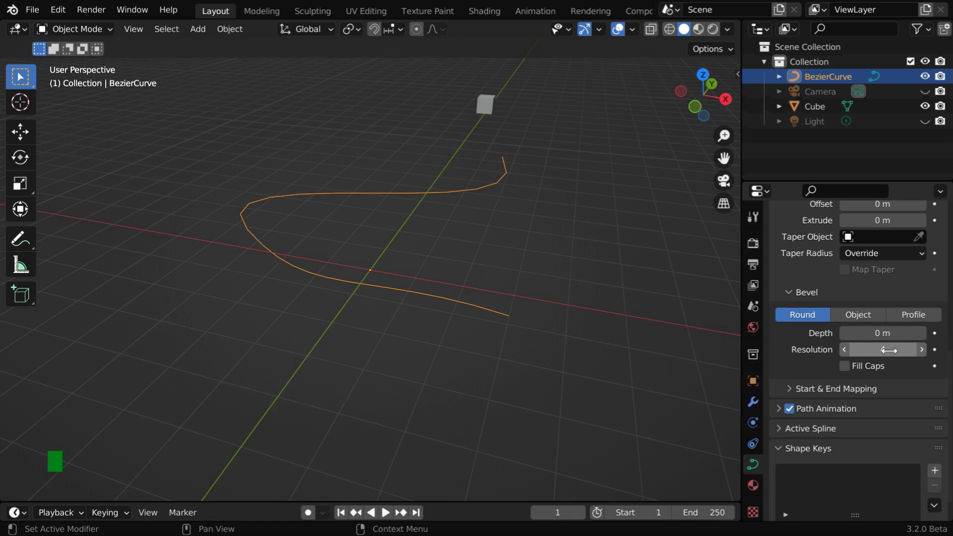
left_click(891, 333)
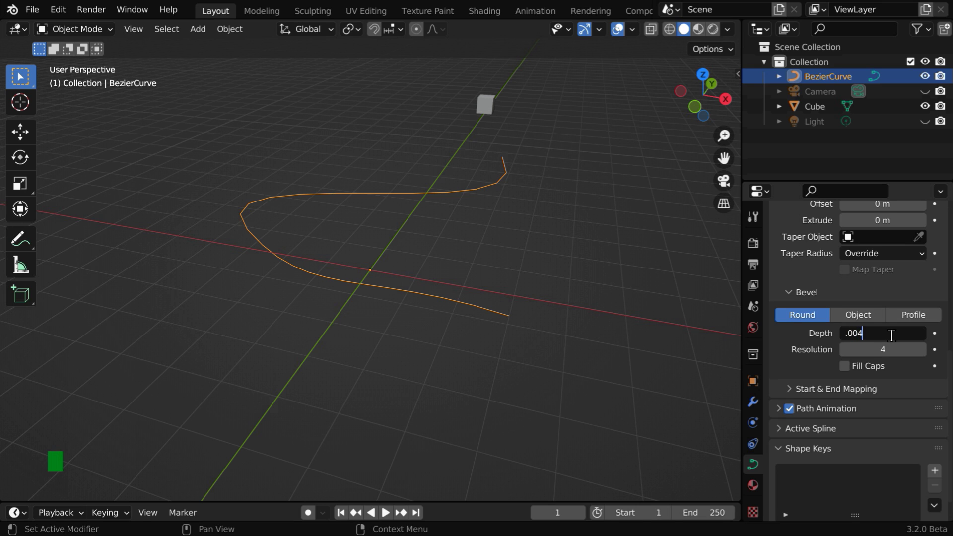
type(".004")
key("Return")
key("KP_Decimal")
left_click(456, 266)
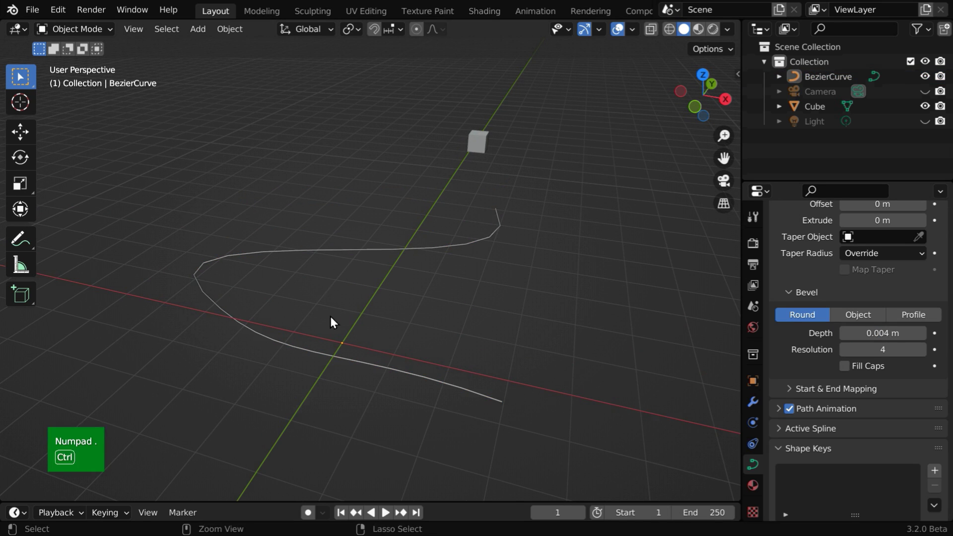
middle_click_drag(329, 316, 324, 263, "ctrl")
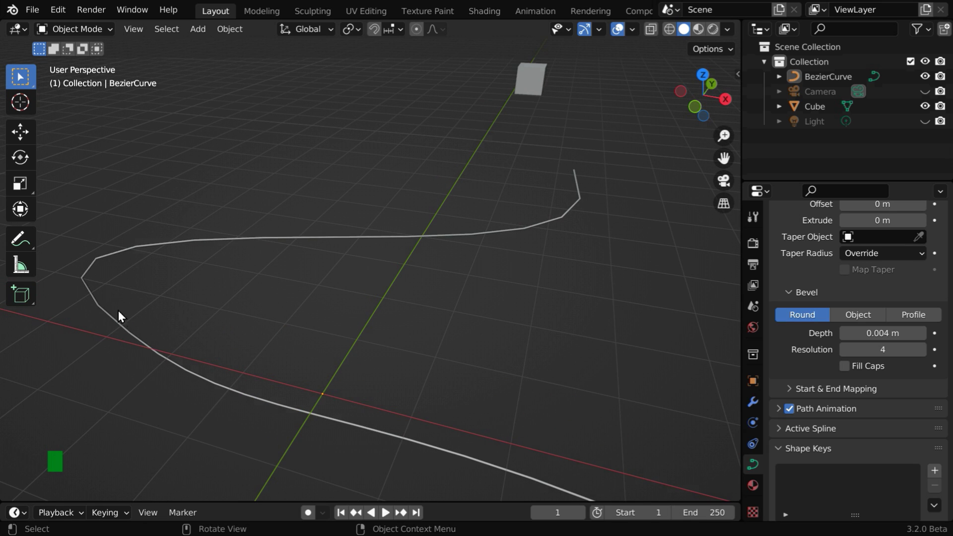
middle_click_drag(363, 300, 397, 357, "ctrl")
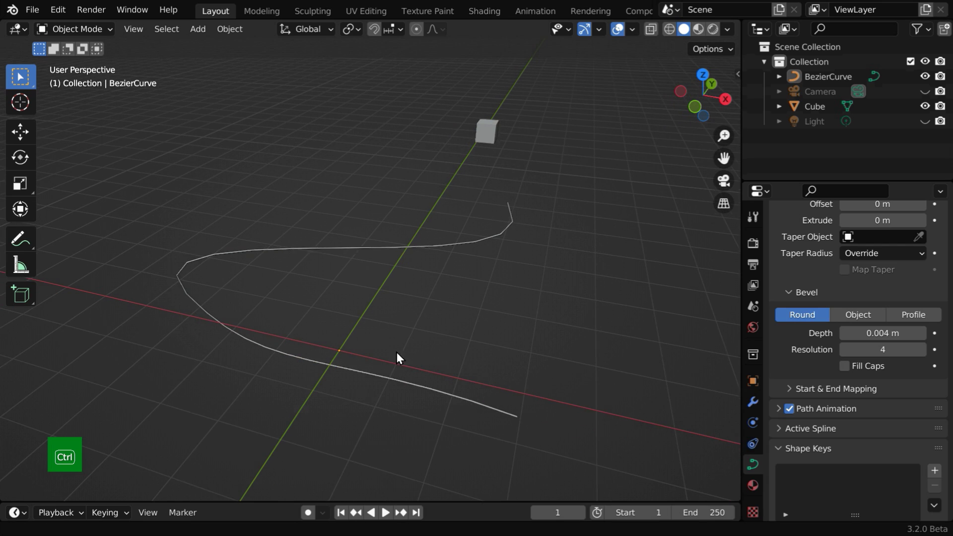
In front view, raise the Bezier curve about 0.69 m.
key("KP_1")
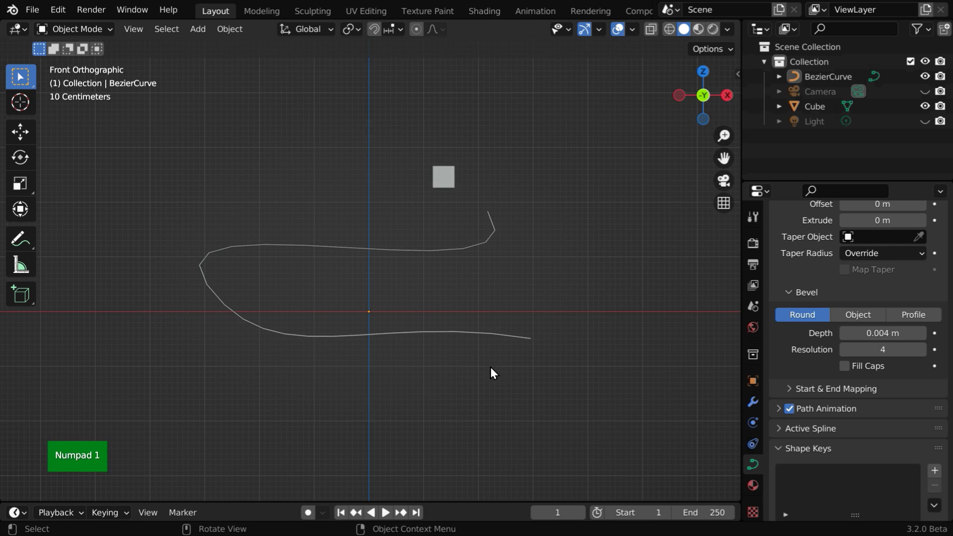
left_click(389, 338)
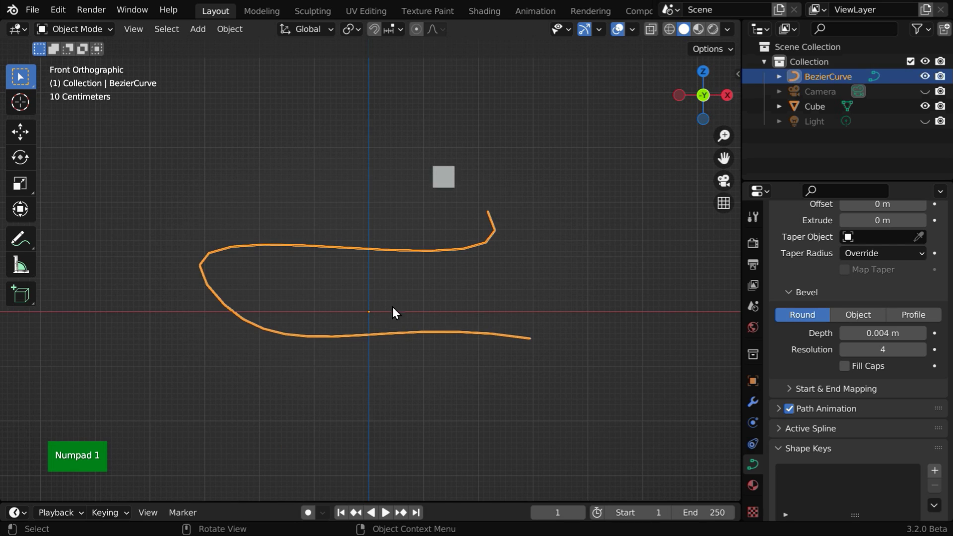
left_click(29, 138)
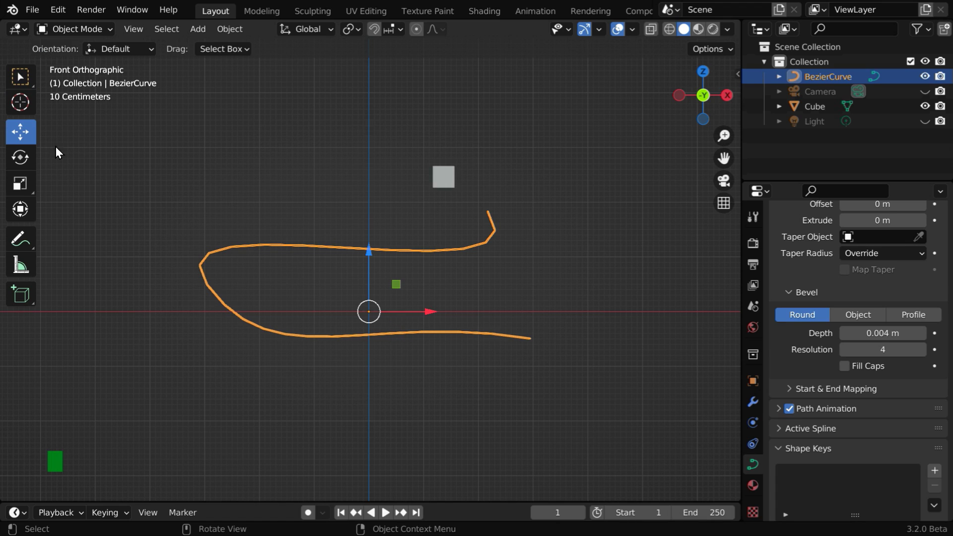
left_click_drag(368, 252, 372, 212)
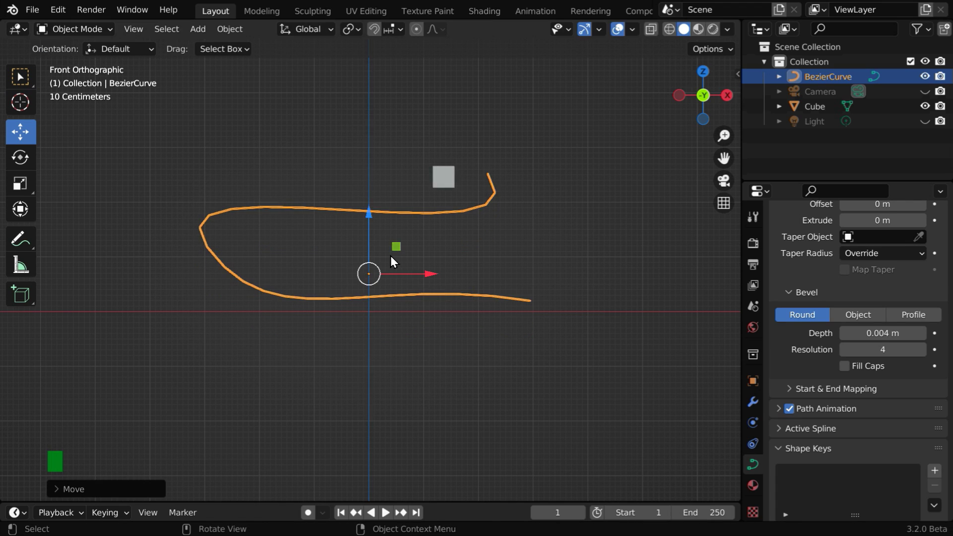
Move the cube onto the curve's upper end, aligning it in front and side views.
left_click(443, 177)
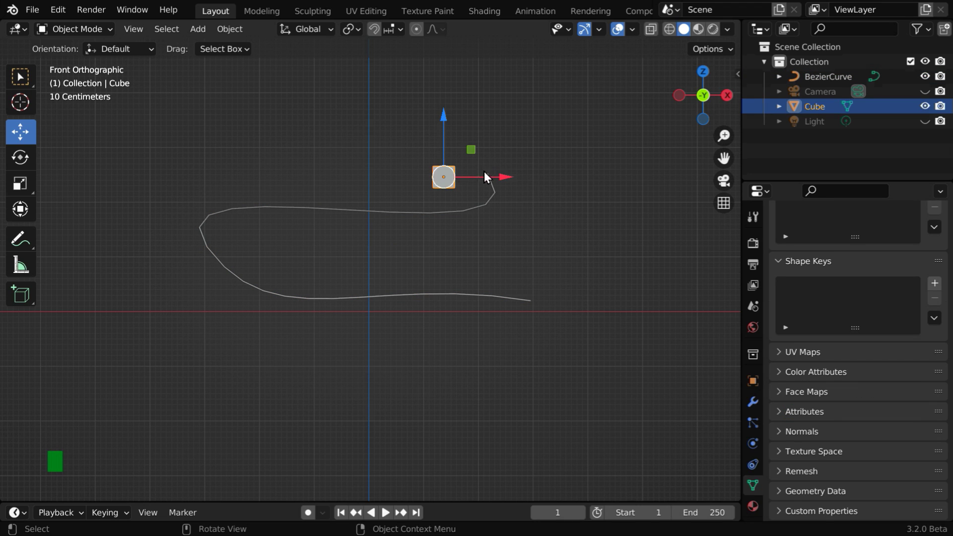
key("g")
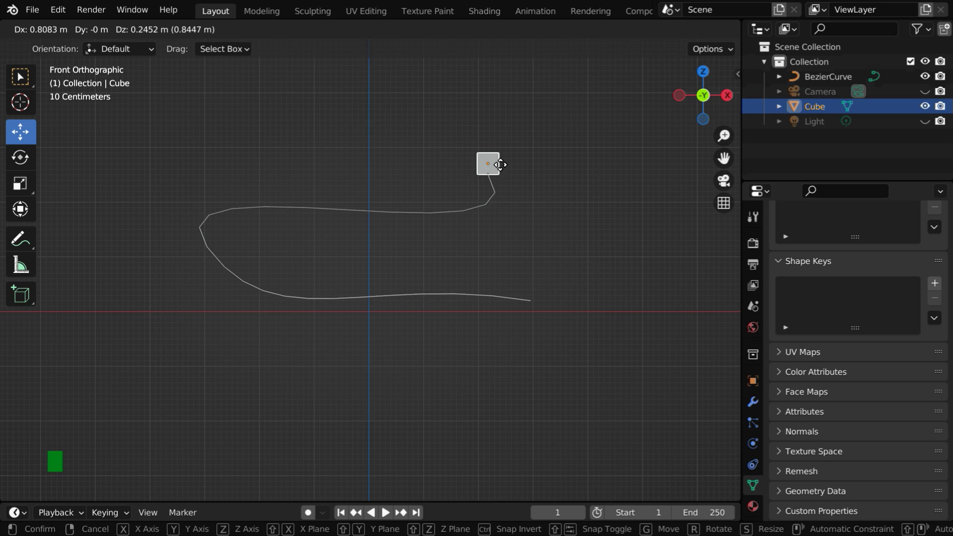
left_click(500, 164)
key("KP_3")
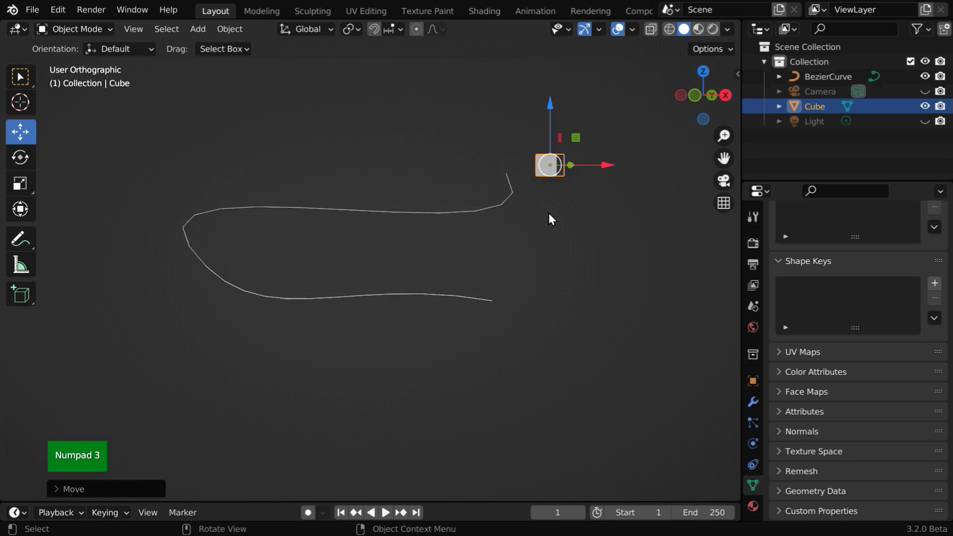
left_click_drag(564, 168, 439, 168)
left_click(26, 78)
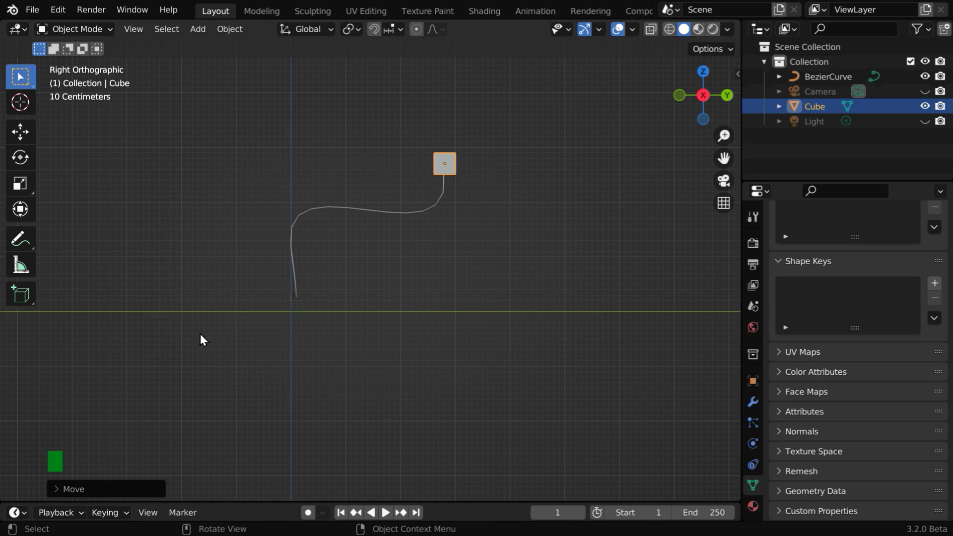
middle_click_drag(216, 341, 362, 404)
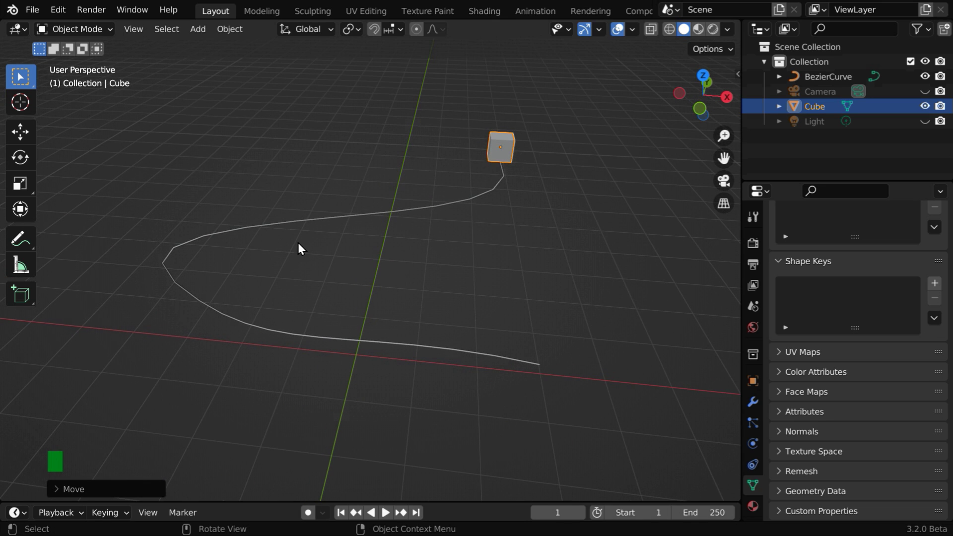
Convert the BezierCurve wire into a mesh.
left_click(295, 226)
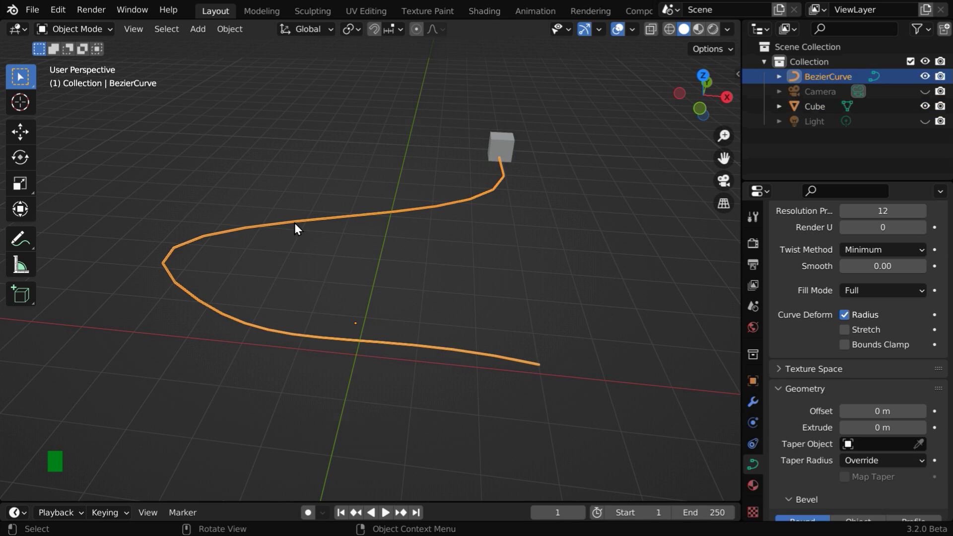
left_click(229, 29)
mouse_move(332, 433)
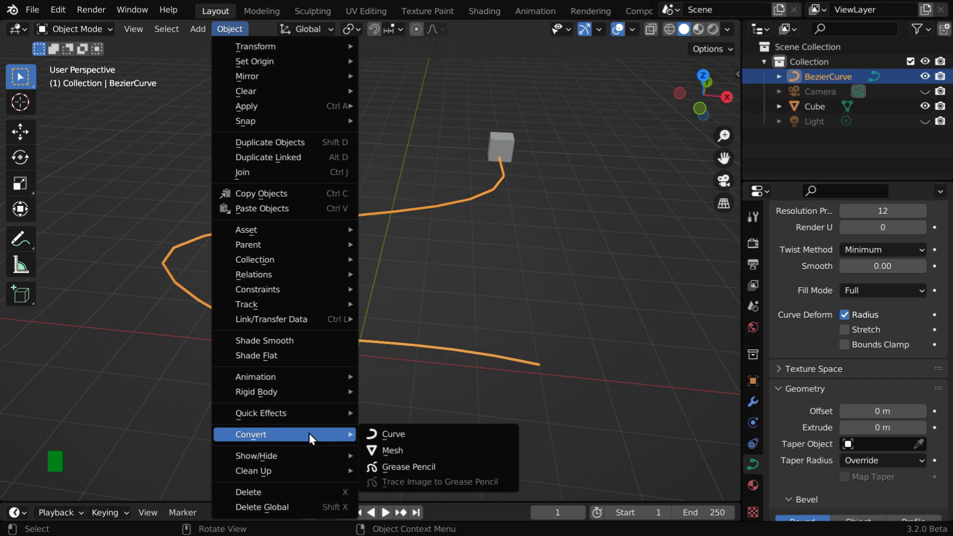
left_click(400, 451)
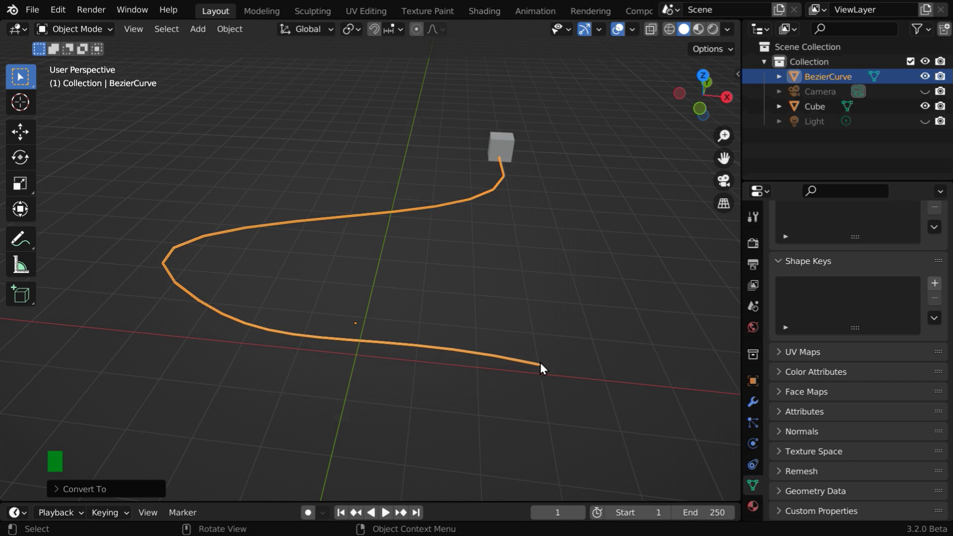
Put the wire mesh into Edit Mode and hide the cube.
left_click(573, 330)
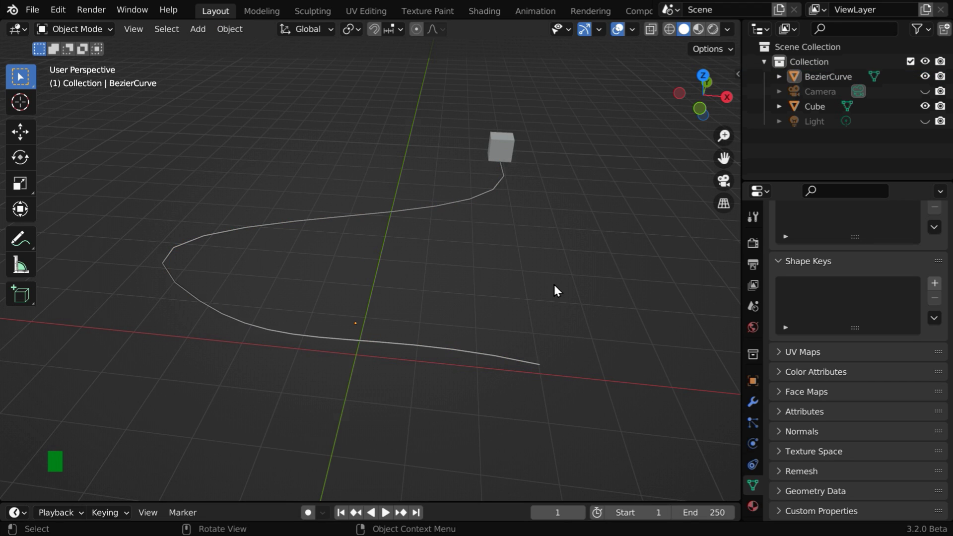
left_click(507, 156)
key("KP_Decimal")
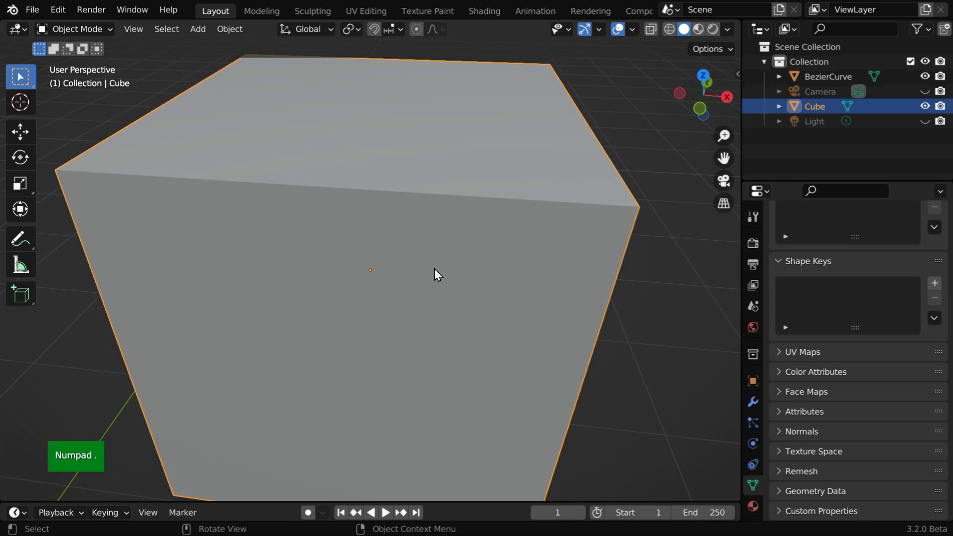
scroll(433, 269, "down", 8)
middle_click_drag(434, 270, 475, 326)
left_click(390, 377)
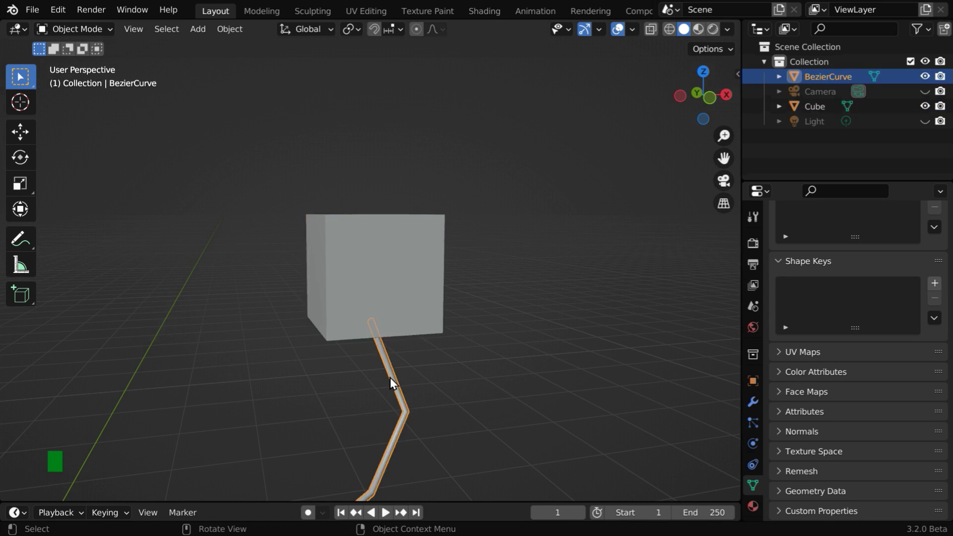
left_click(106, 33)
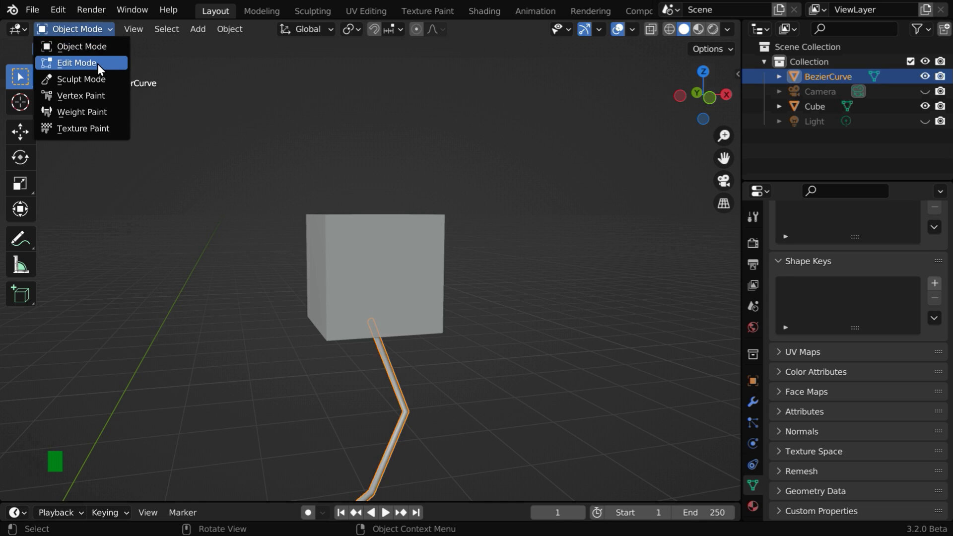
left_click(97, 64)
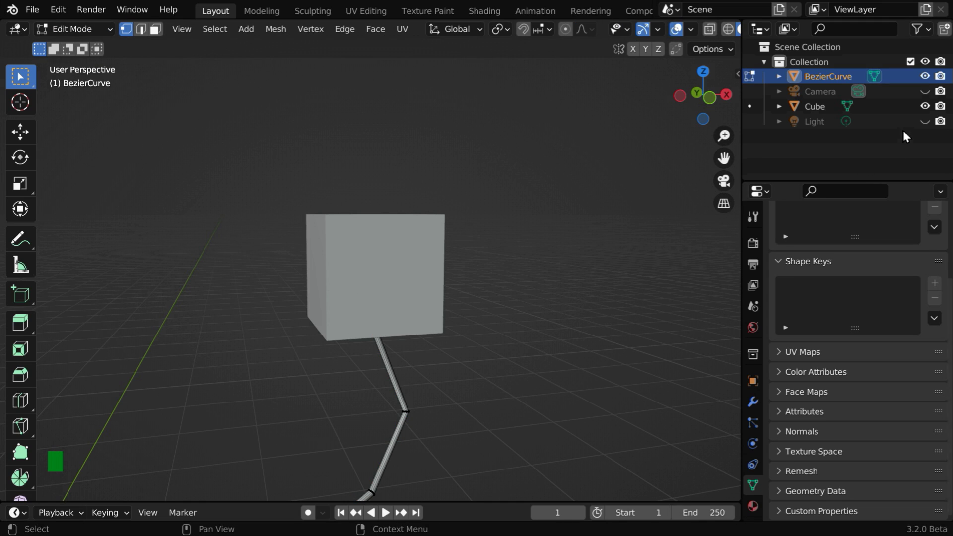
left_click(924, 105)
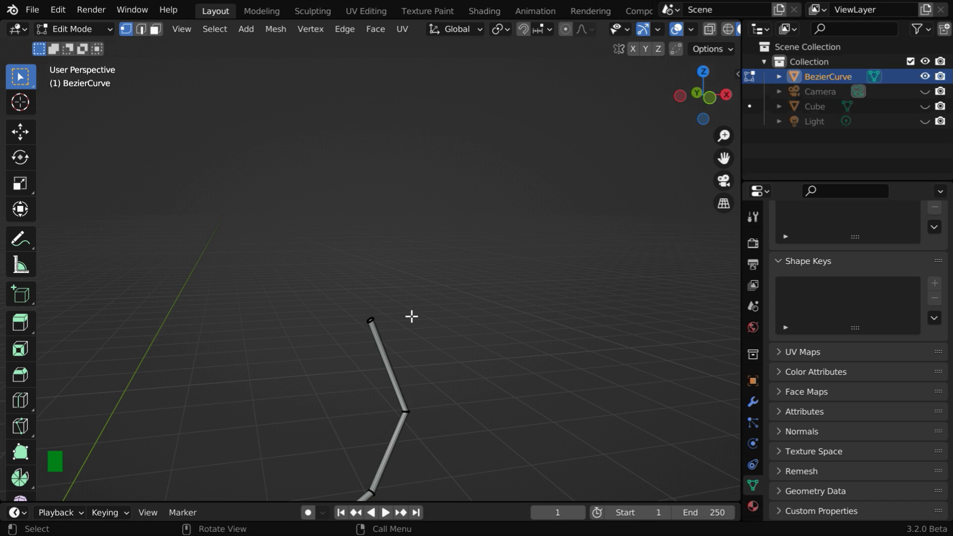
Box-select the vertices at the wire's top end.
left_click_drag(353, 303, 403, 332)
key("KP_Decimal")
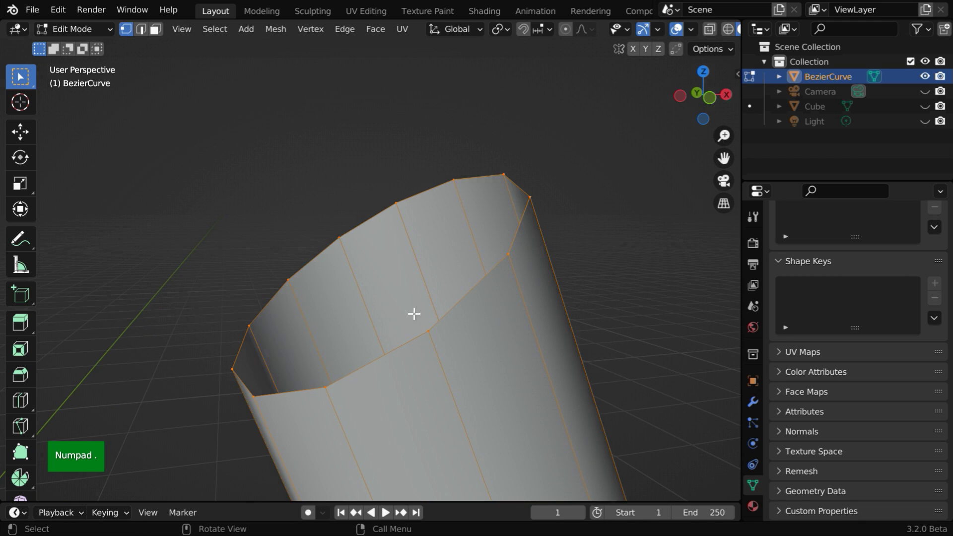
scroll(372, 308, "down", 4)
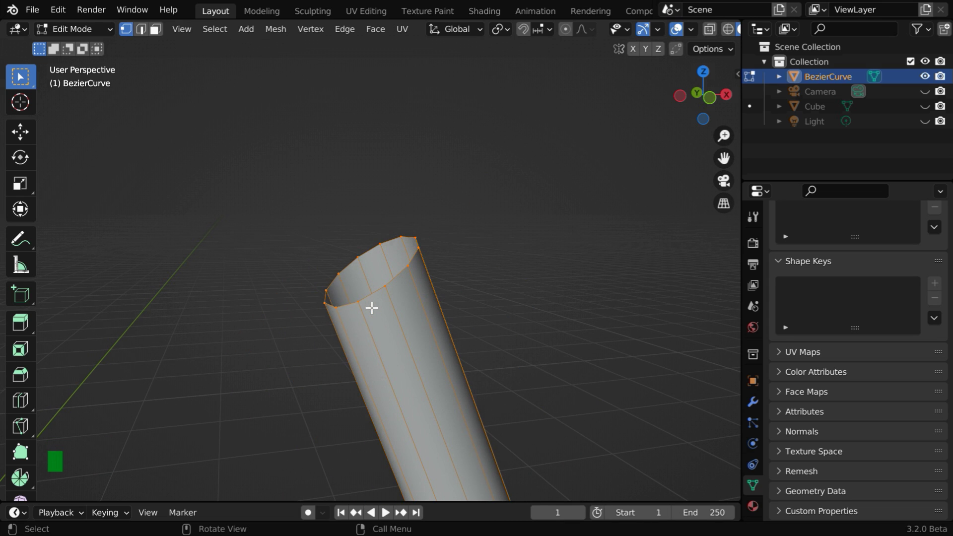
left_click_drag(256, 191, 465, 345)
scroll(466, 344, "down", 3)
scroll(465, 346, "down", 4)
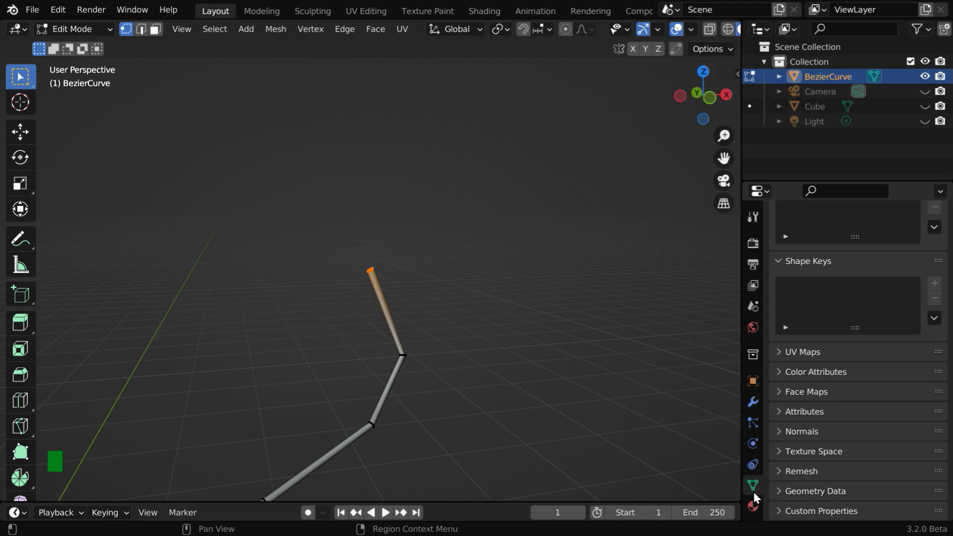
Add a vertex group to the wire, unhide the cube and hook the selected end vertices to it.
scroll(868, 452, "up", 5)
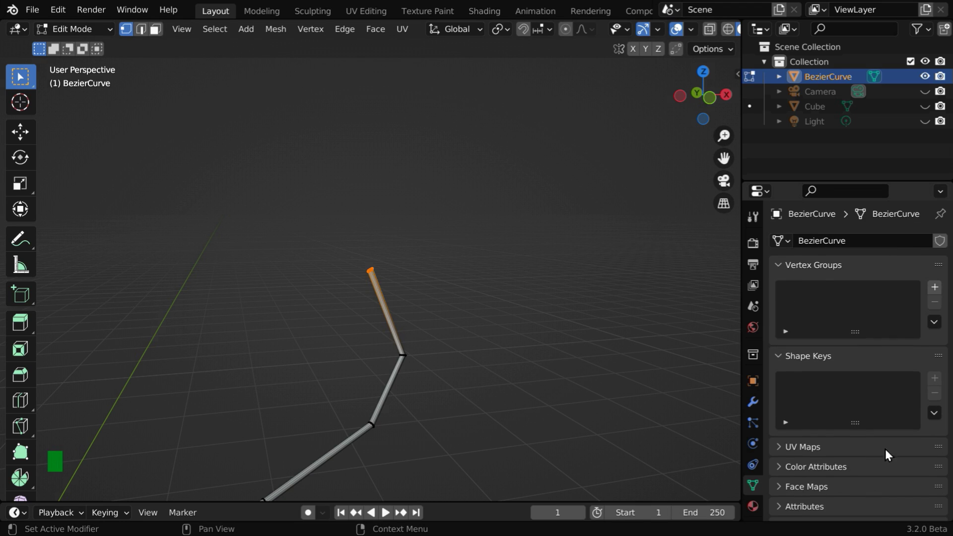
left_click(934, 287)
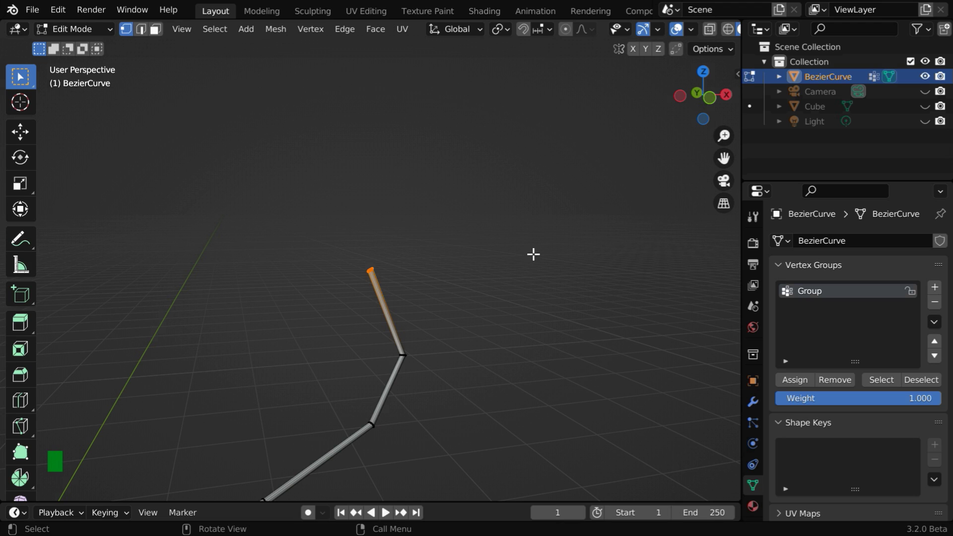
left_click(924, 106)
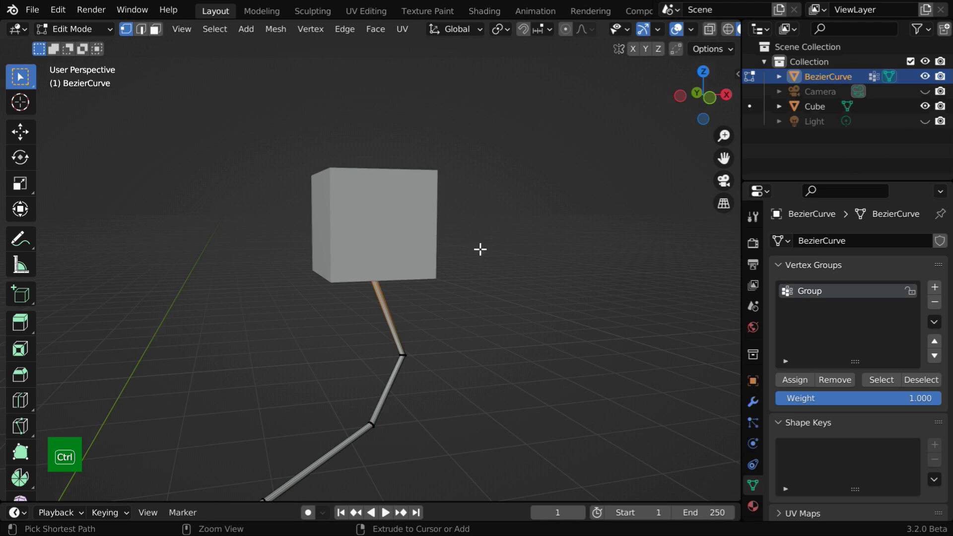
left_click(395, 233, "ctrl")
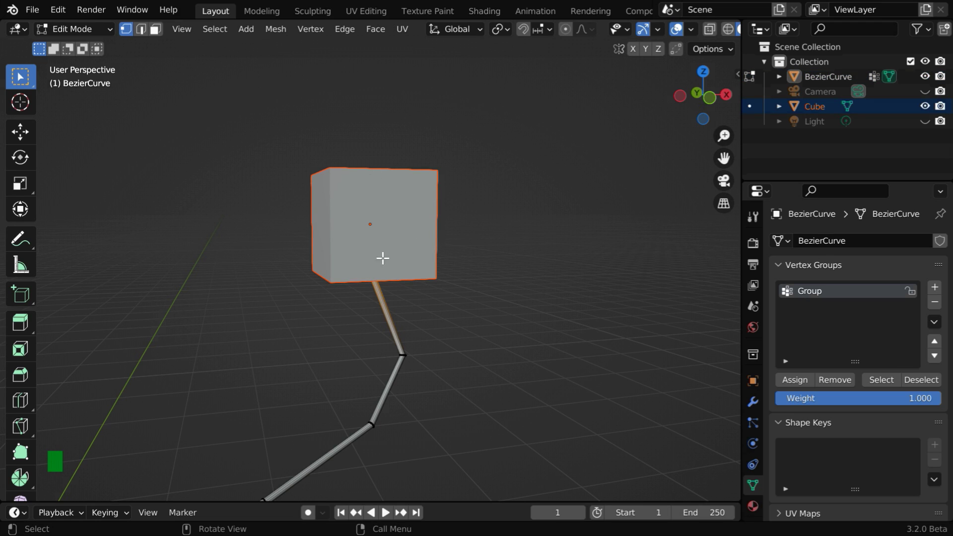
left_click(314, 32)
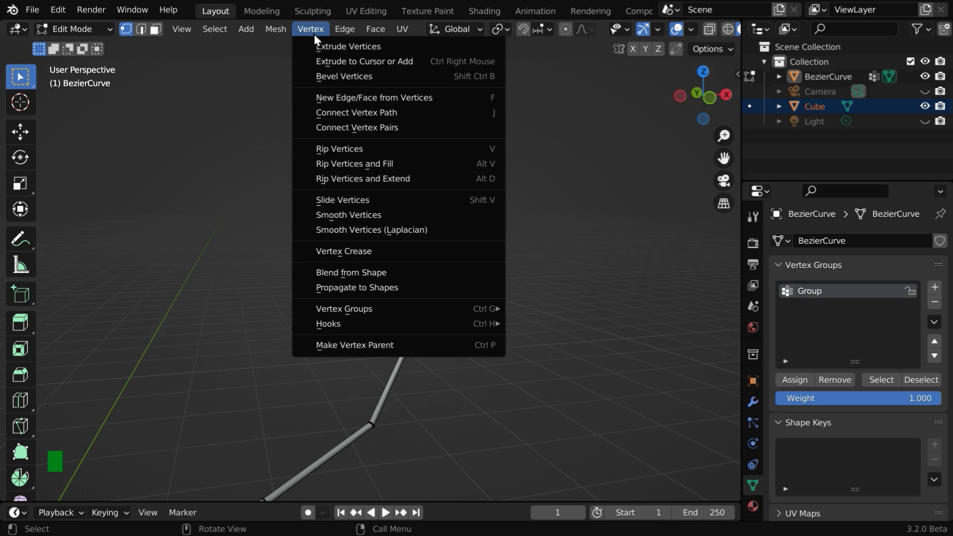
mouse_move(365, 318)
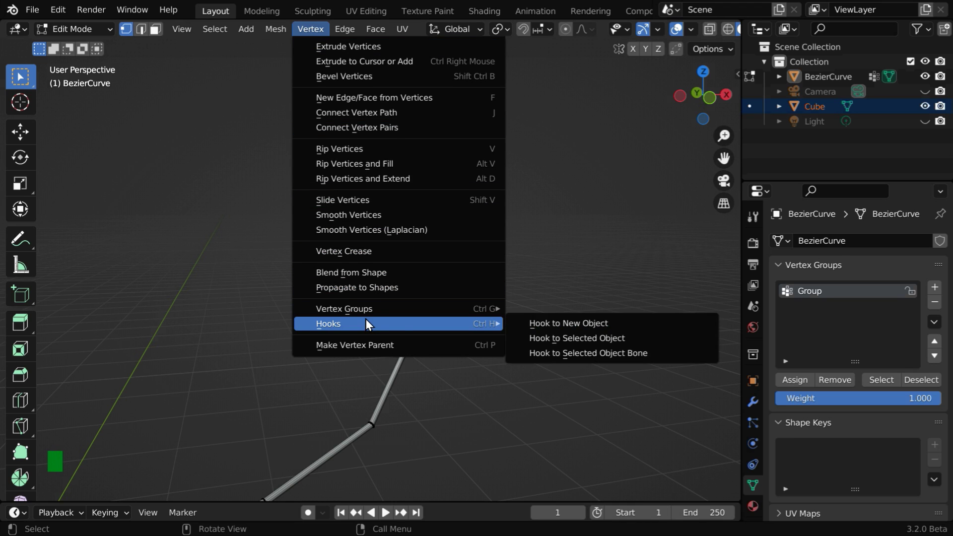
left_click(631, 341)
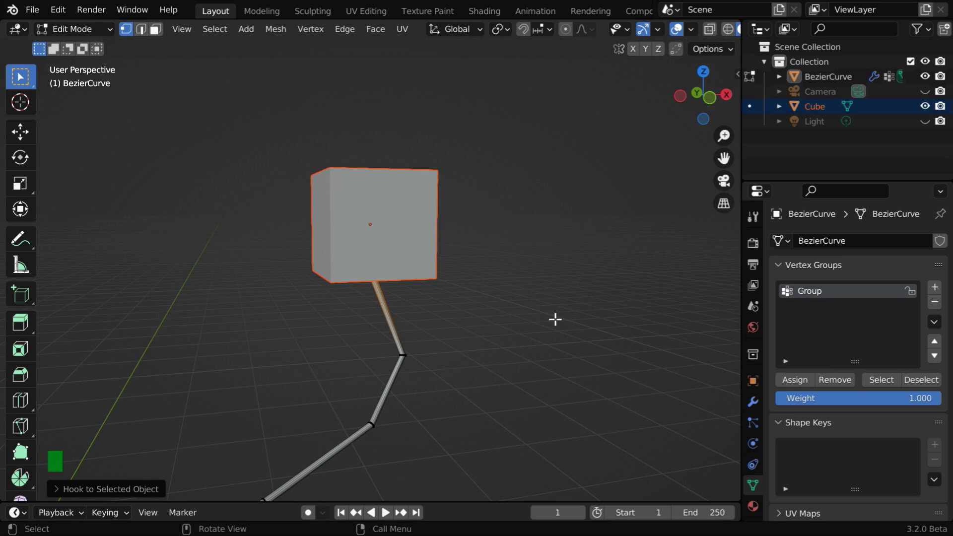
left_click(96, 30)
left_click(96, 46)
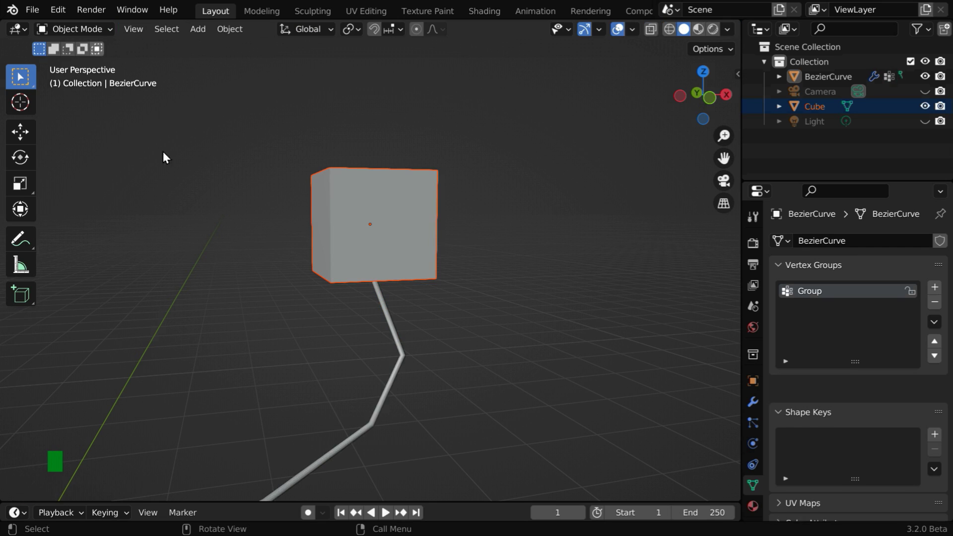
scroll(199, 253, "down", 3)
left_click(25, 134)
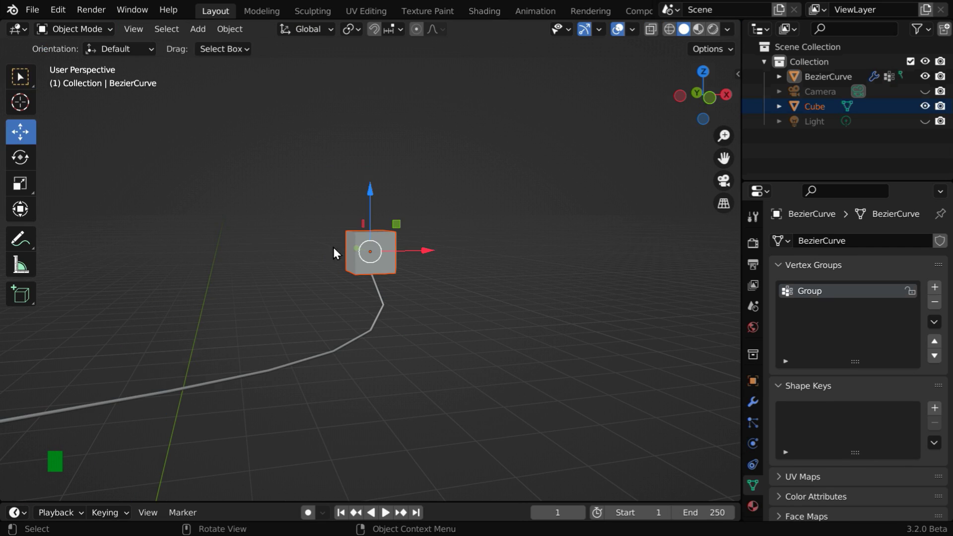
left_click_drag(375, 257, 404, 238)
key("ctrl+z")
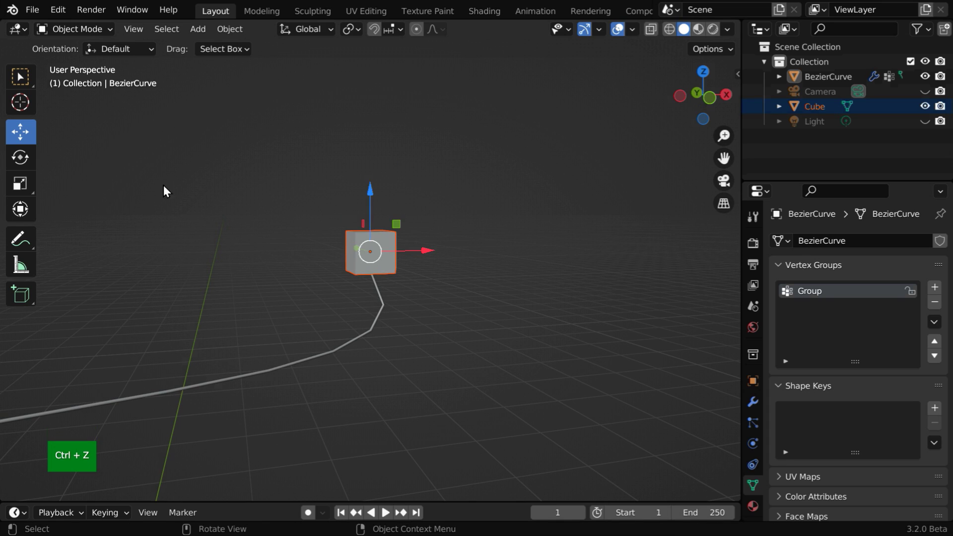
left_click(27, 81)
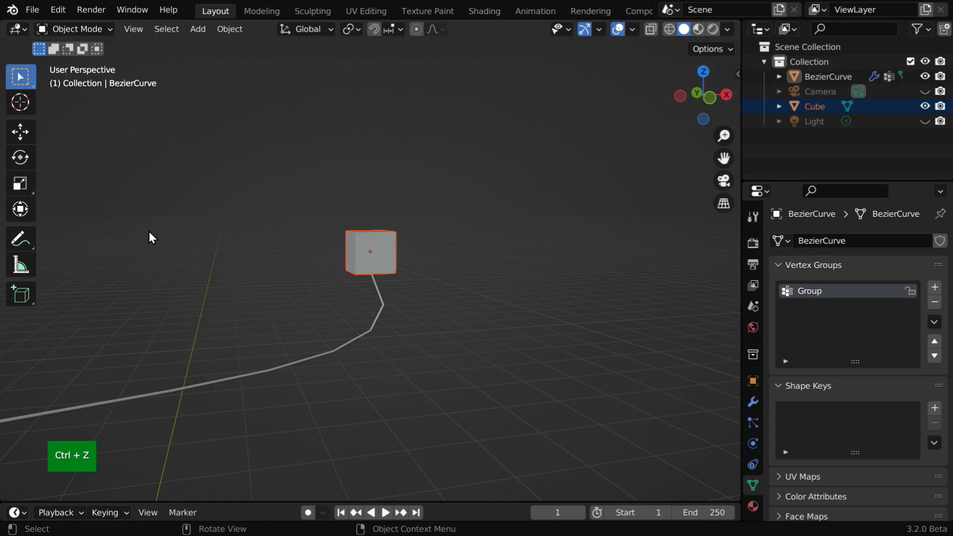
left_click(309, 355)
key("KP_Decimal")
middle_click_drag(459, 392, 478, 372)
Add Cloth physics to the wire and set its Shape pin group to 'Group'.
left_click(749, 445)
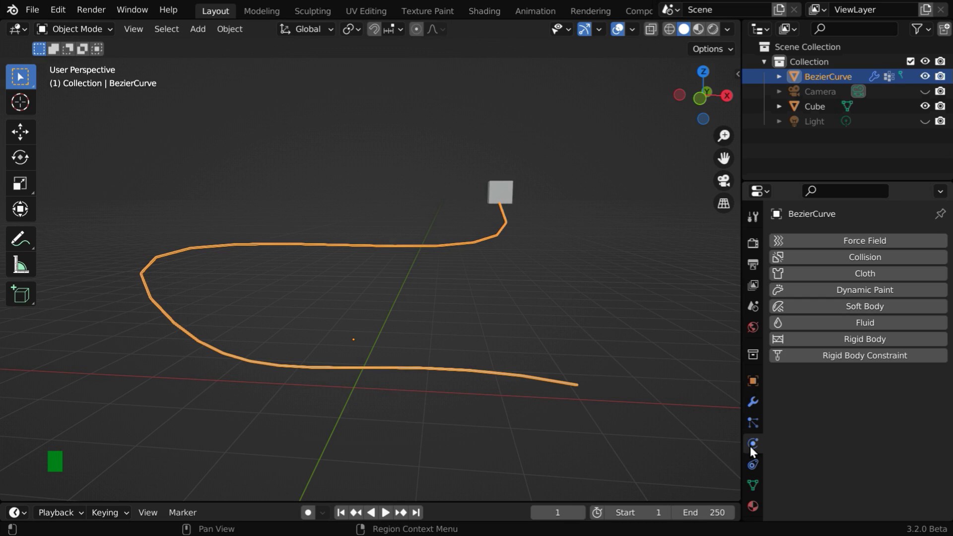
left_click(866, 273)
scroll(904, 382, "down", 15)
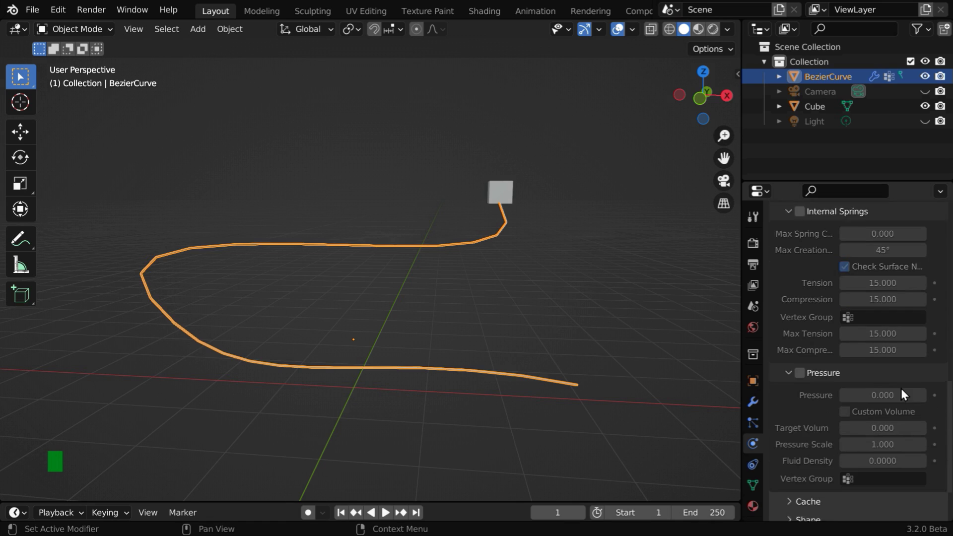
scroll(900, 392, "down", 3)
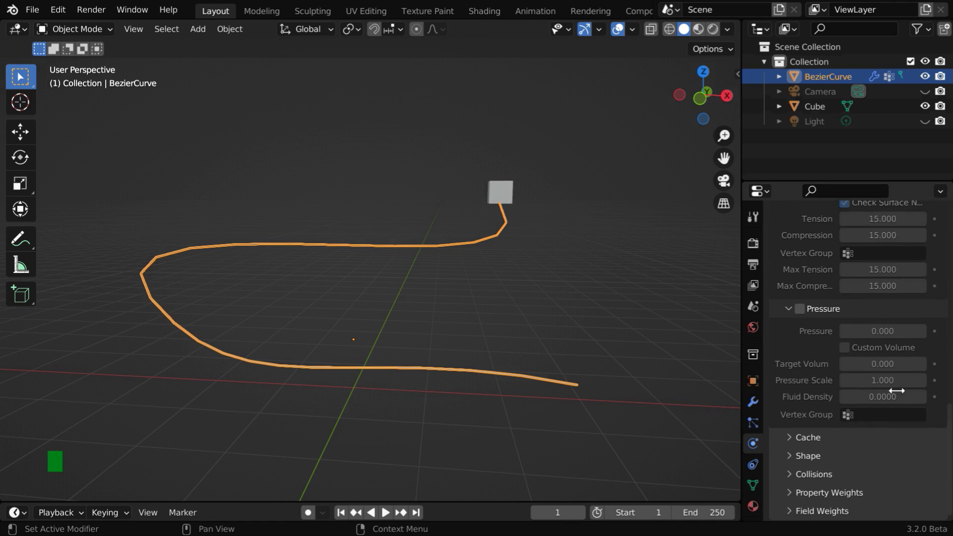
left_click(800, 459)
scroll(877, 455, "down", 6)
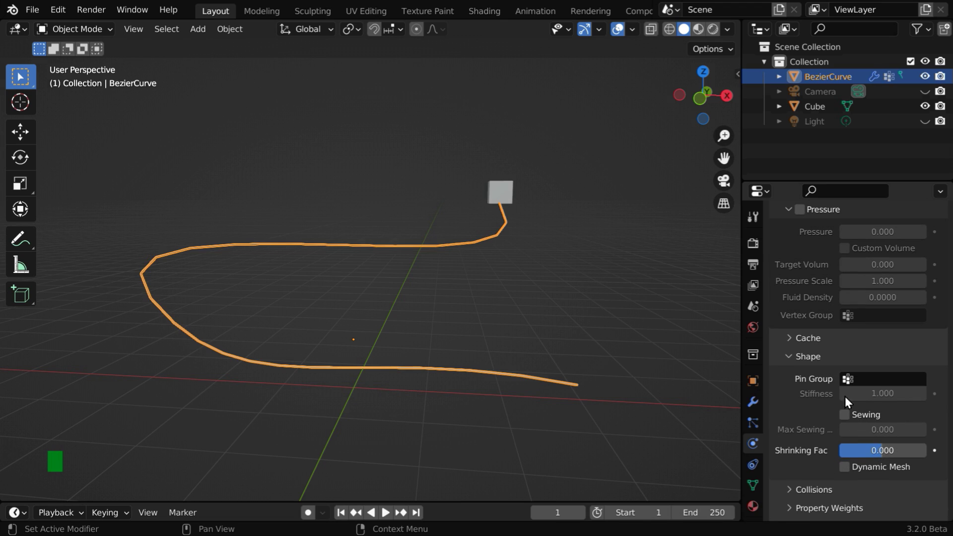
left_click(849, 380)
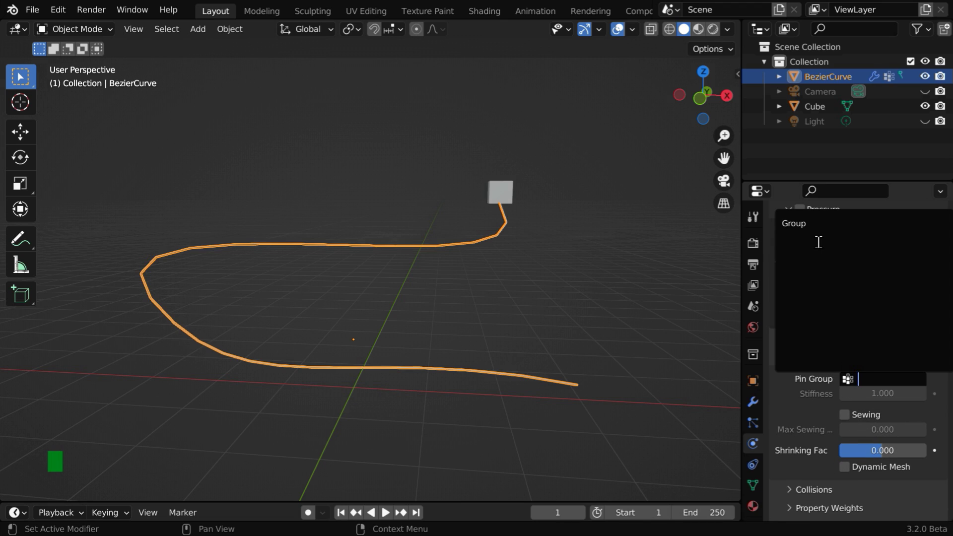
left_click(815, 224)
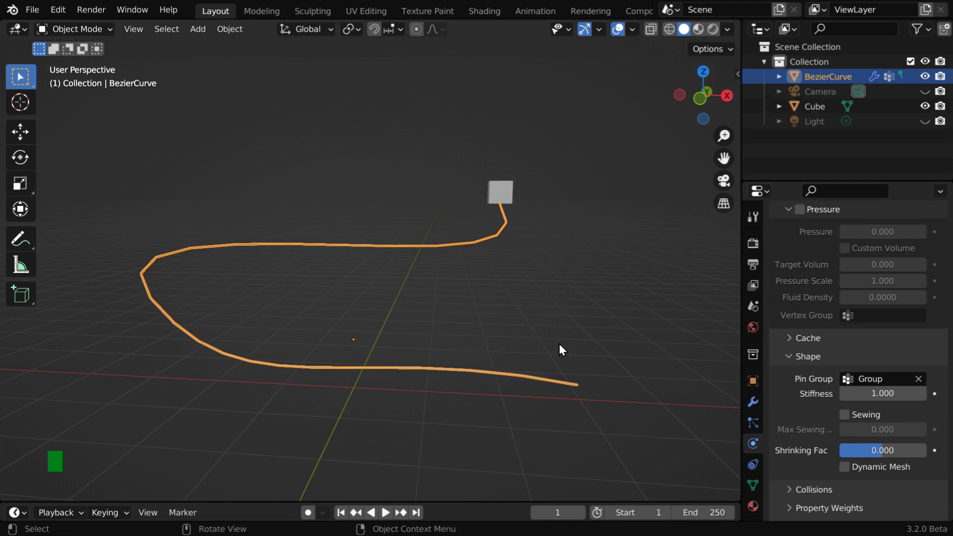
left_click(508, 196)
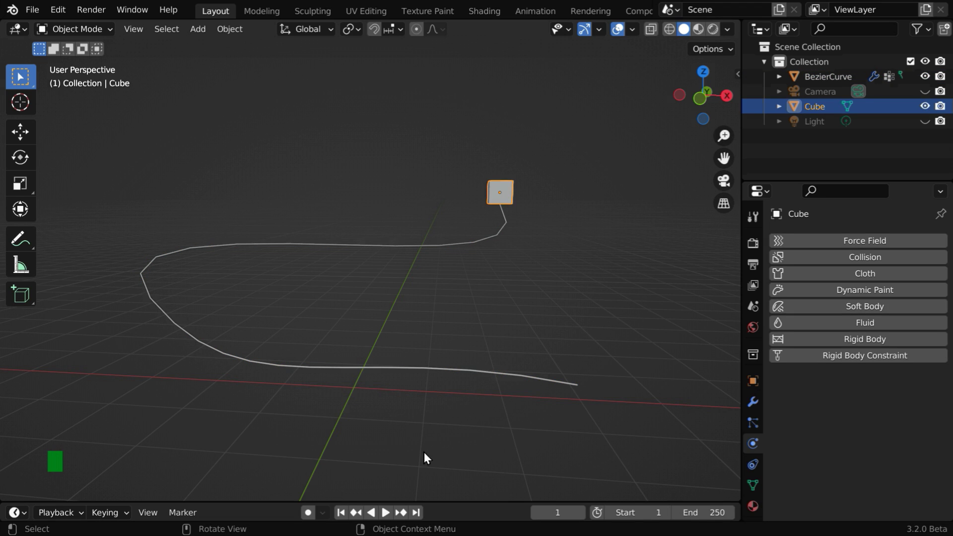
left_click(385, 512)
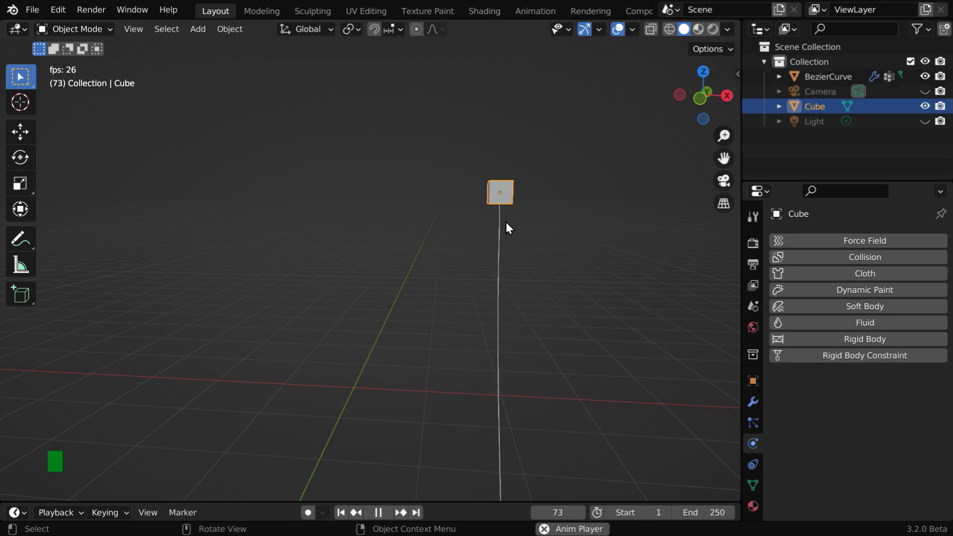
key("g")
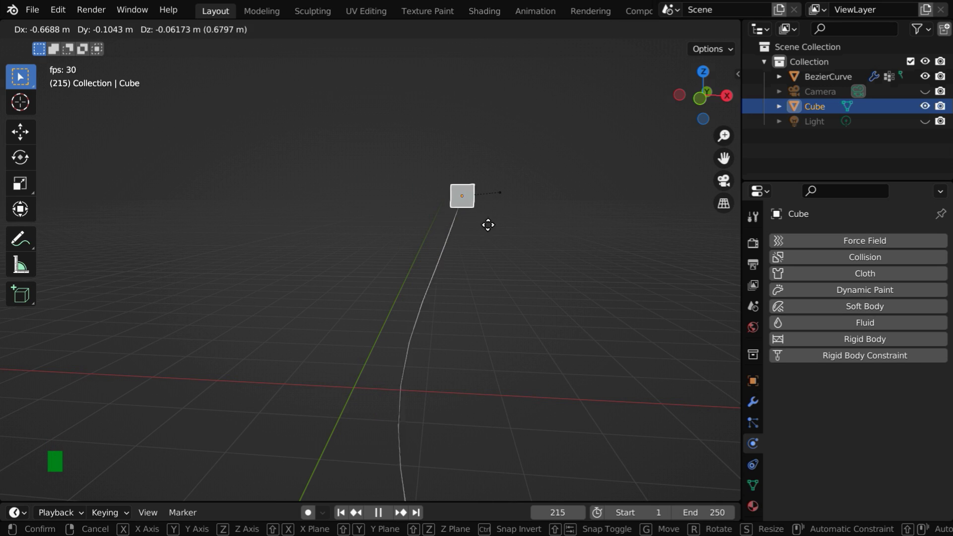
left_click(551, 230)
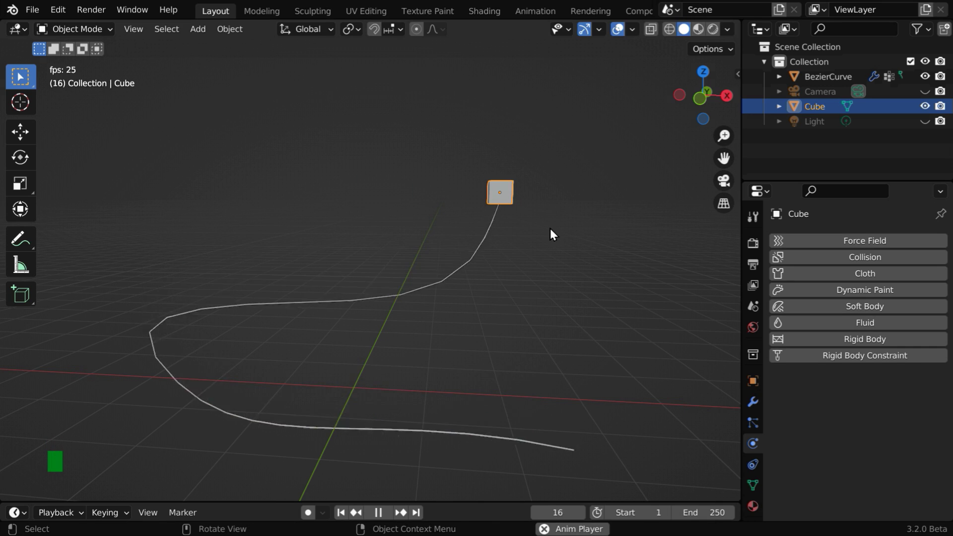
key("space")
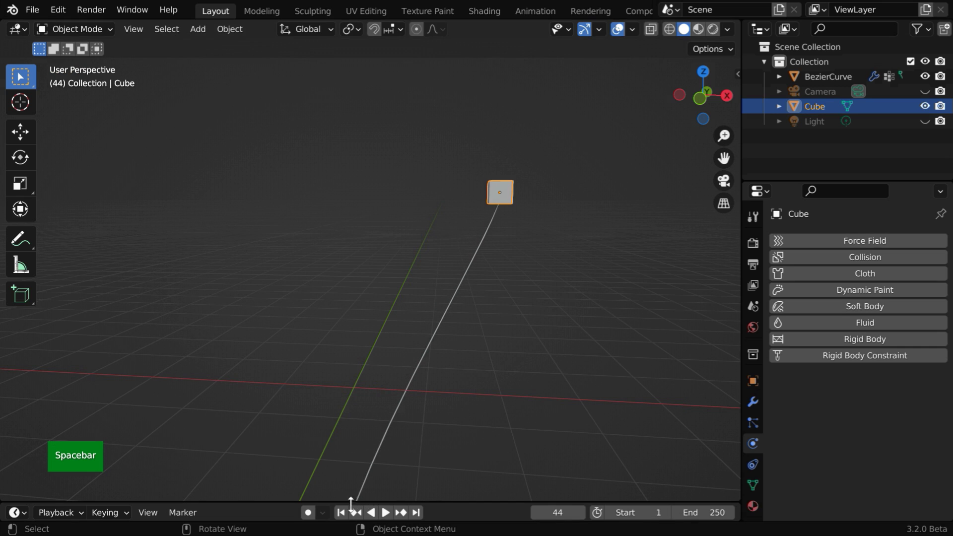
left_click(342, 512)
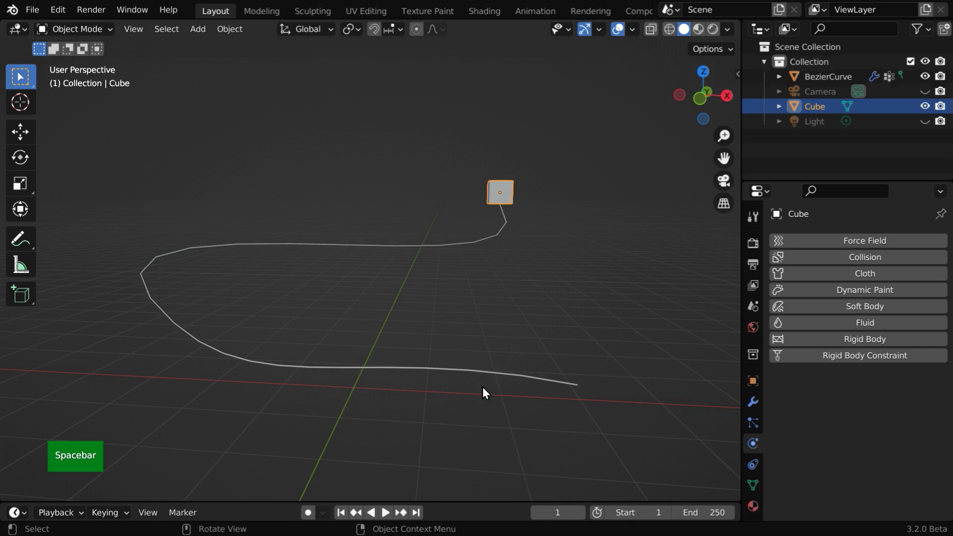
Select the BezierCurve wire and collapse the Hook modifier panel in its modifier stack.
left_click(477, 371)
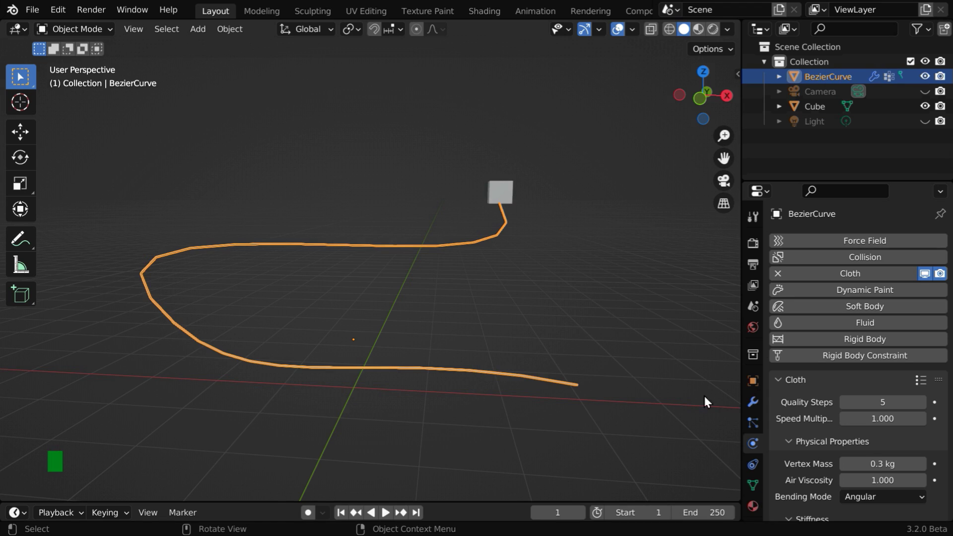
left_click(752, 402)
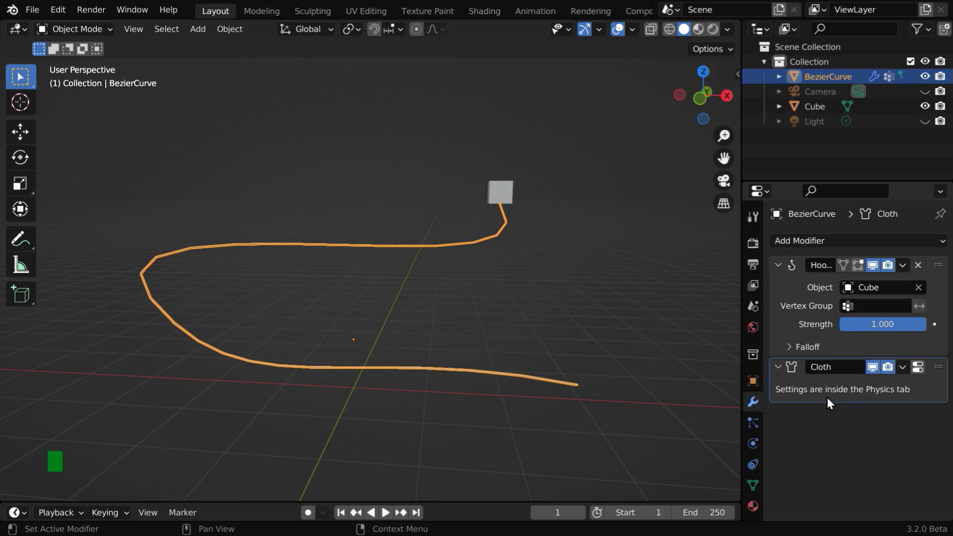
left_click(754, 443)
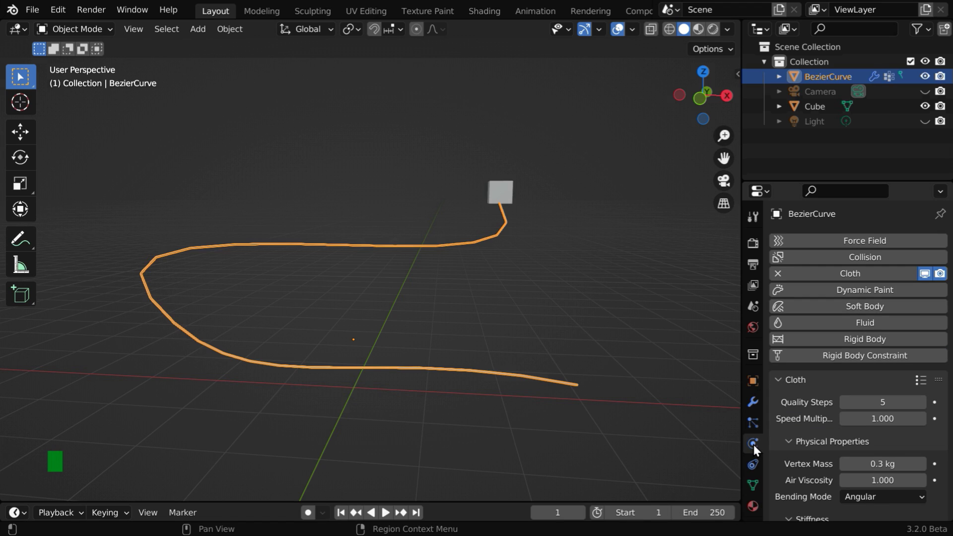
left_click(752, 402)
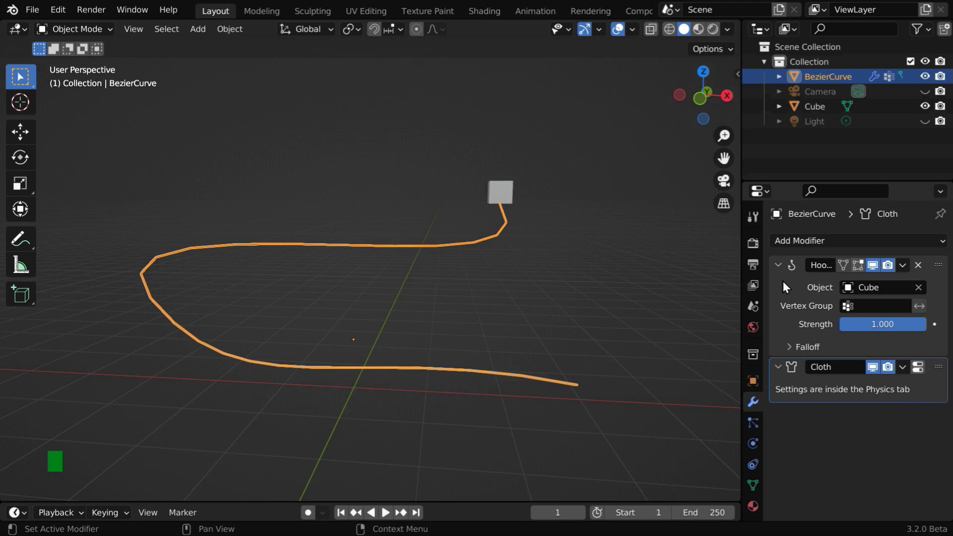
left_click(778, 265)
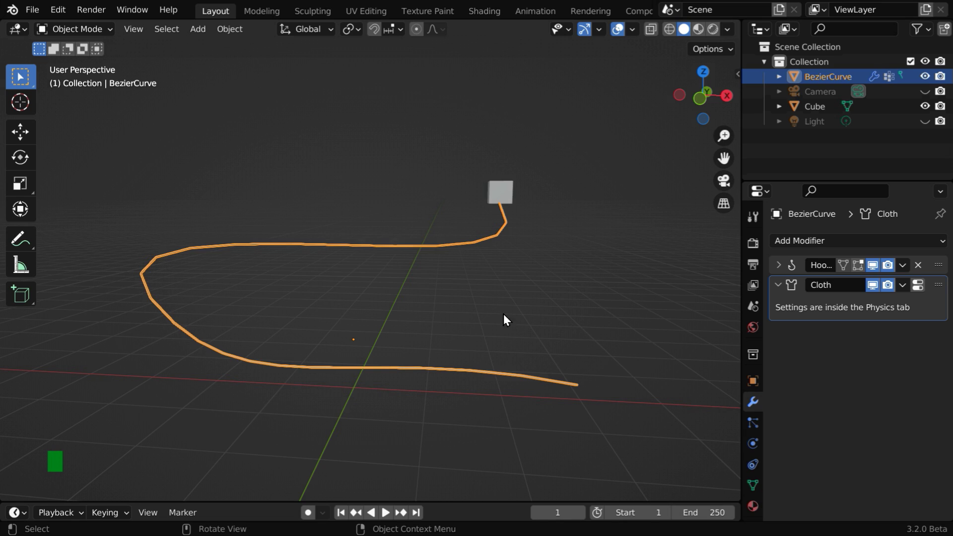
Add a Subdivision Surface modifier with viewport and render levels both set to 3.
left_click(790, 244)
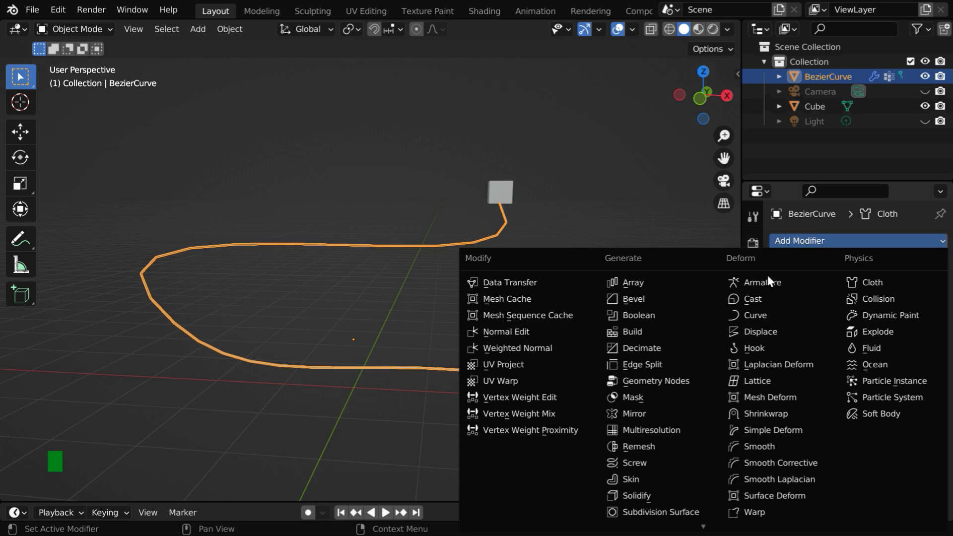
left_click(686, 511)
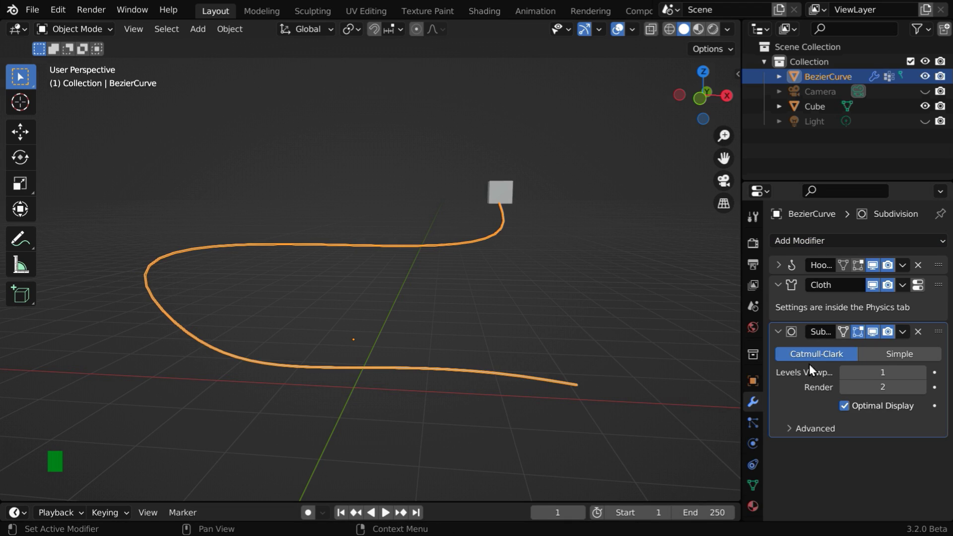
left_click(920, 372)
left_click(920, 372)
left_click(923, 387)
left_click(459, 426)
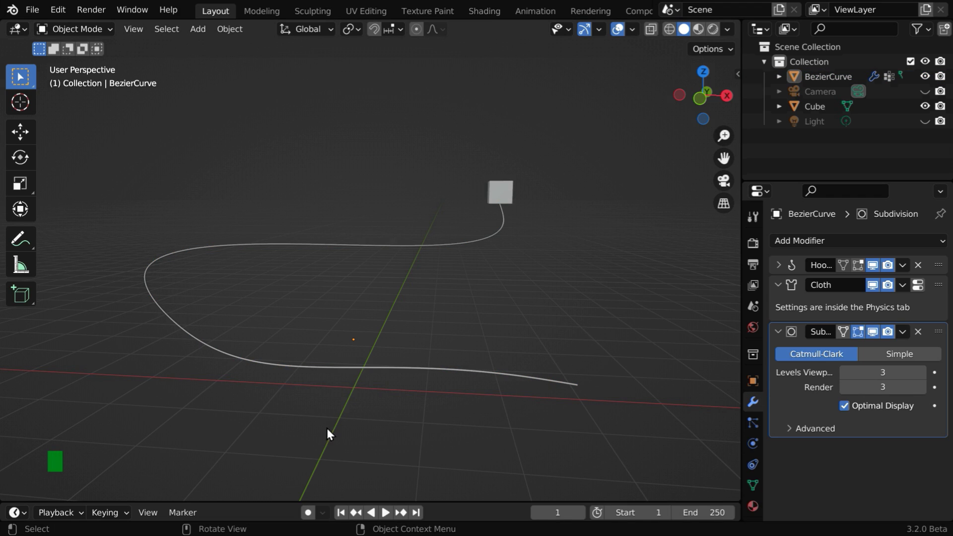
middle_click_drag(457, 427, 472, 406)
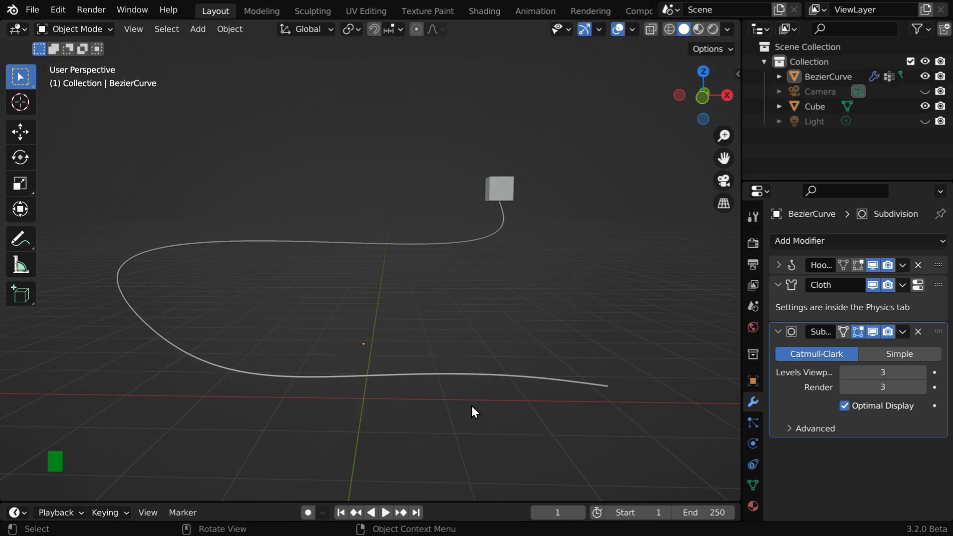
Add a plane and scale it up five times as the floor.
left_click(197, 29)
mouse_move(279, 46)
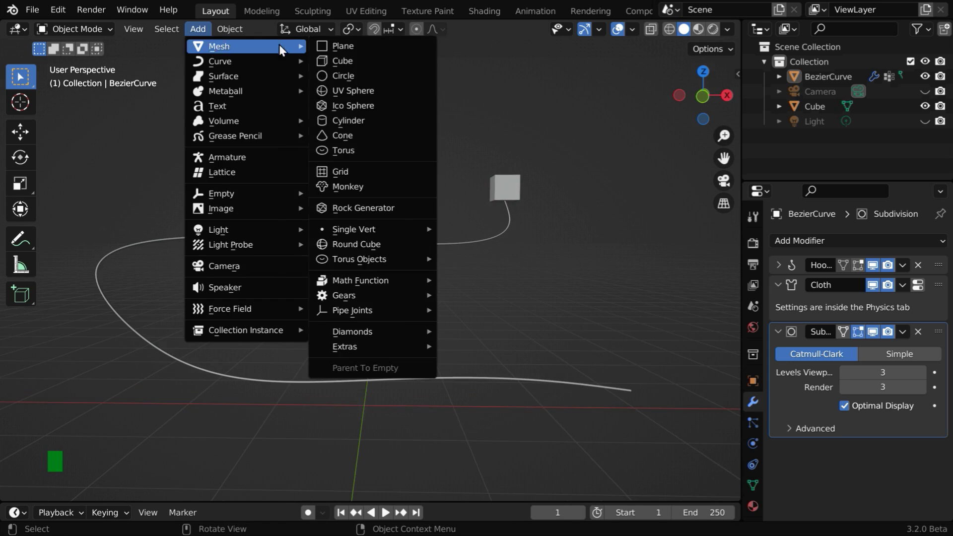
left_click(325, 46)
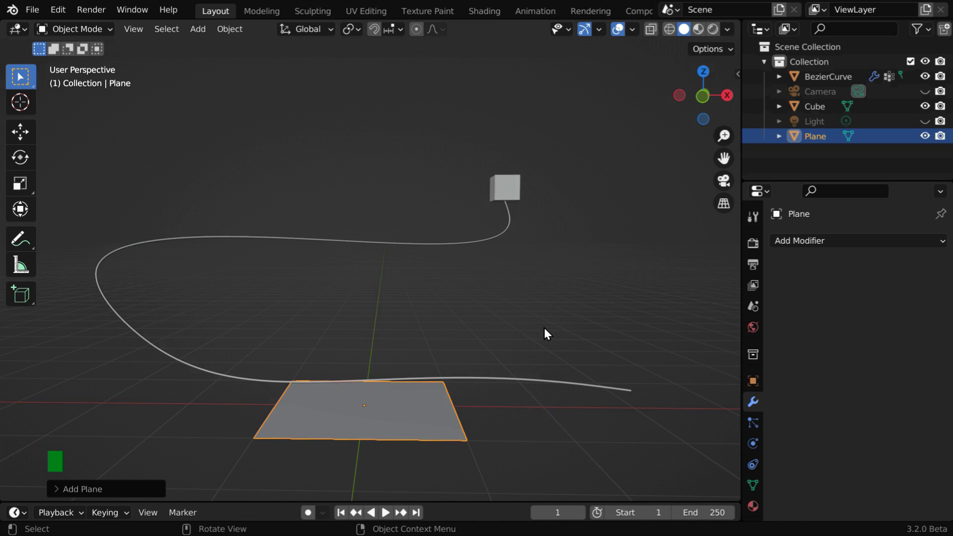
type("s5")
key("Return")
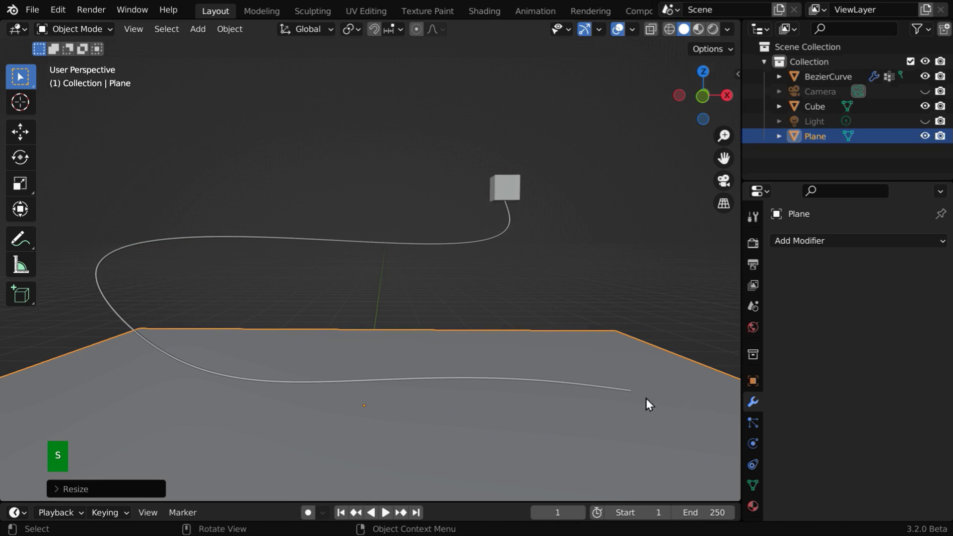
Give the plane Collision physics with Softbody & Cloth Friction of 50.
left_click(753, 444)
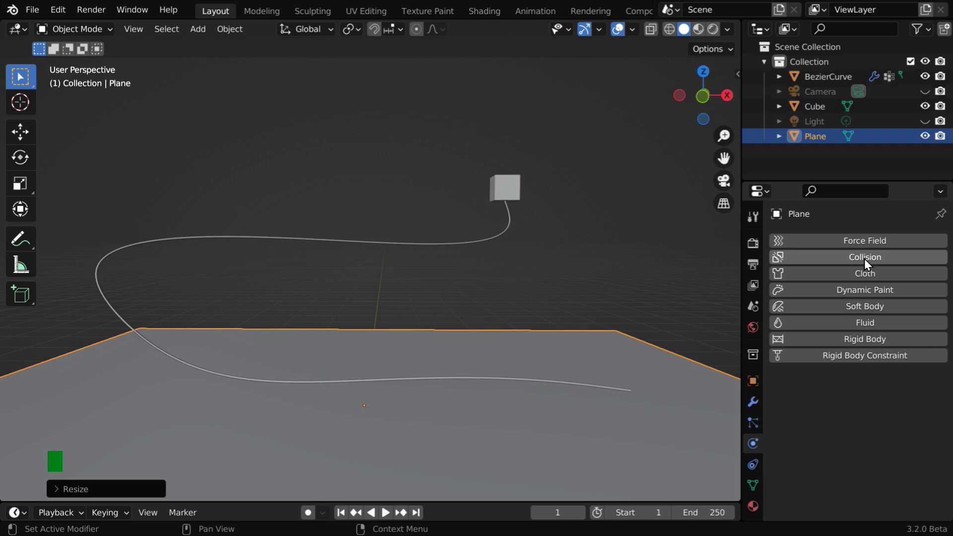
left_click(883, 258)
scroll(910, 419, "down", 5)
scroll(910, 417, "down", 2)
left_click(894, 474)
type("50")
key("Return")
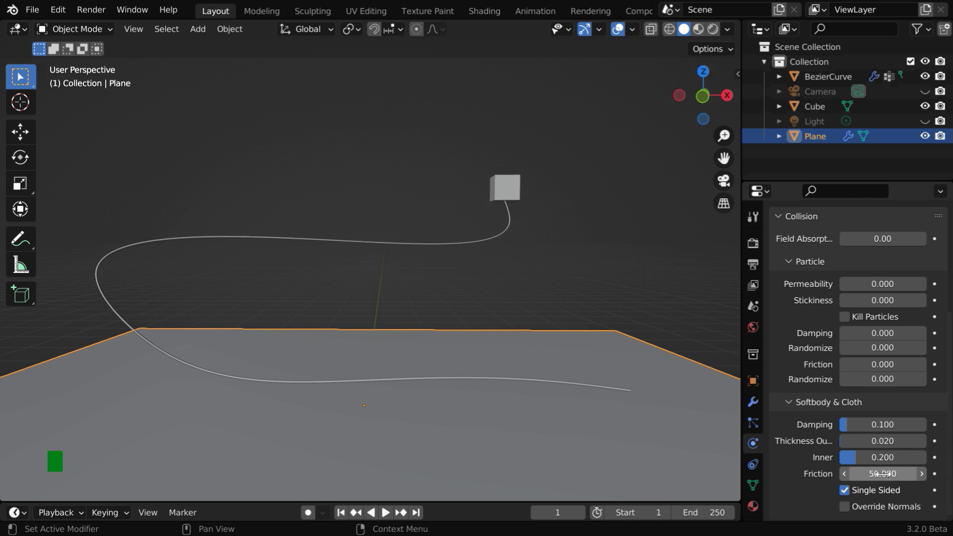
Select the wire and set its cloth Vertex Mass to 2 kg.
left_click(595, 387)
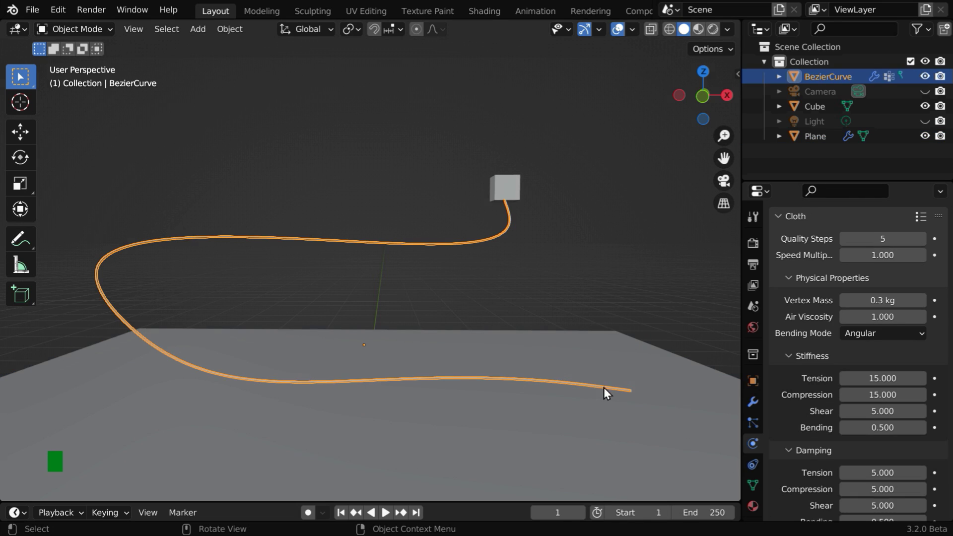
left_click(883, 305)
type("2")
key("Return")
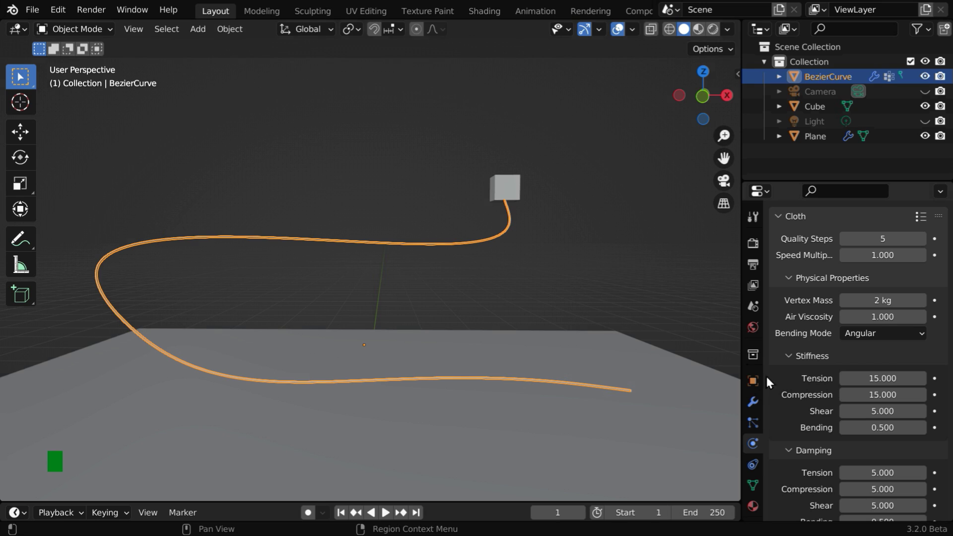
Enable cloth self collisions with friction 50 and distance 0.001 m.
scroll(781, 397, "down", 15)
scroll(780, 395, "down", 10)
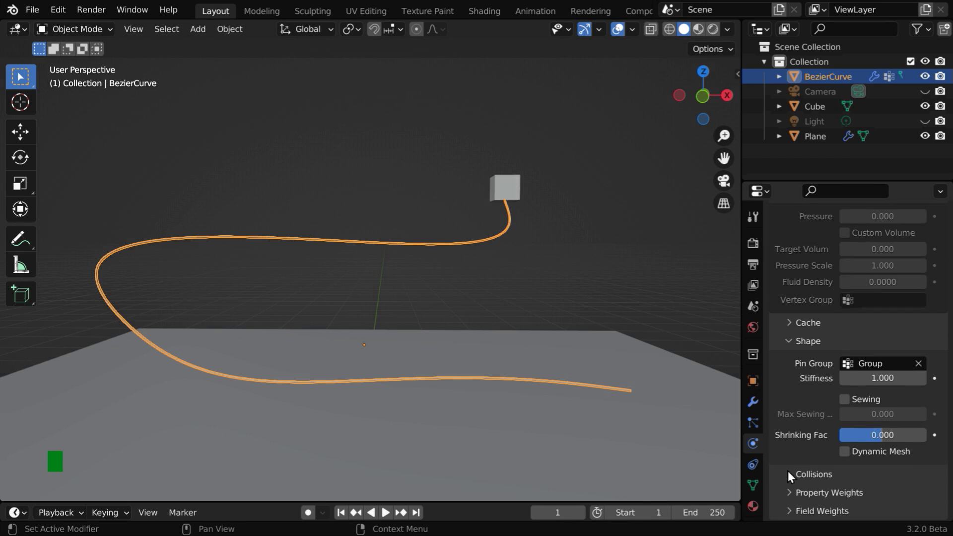
left_click(787, 471)
scroll(773, 473, "down", 5)
scroll(773, 473, "down", 5)
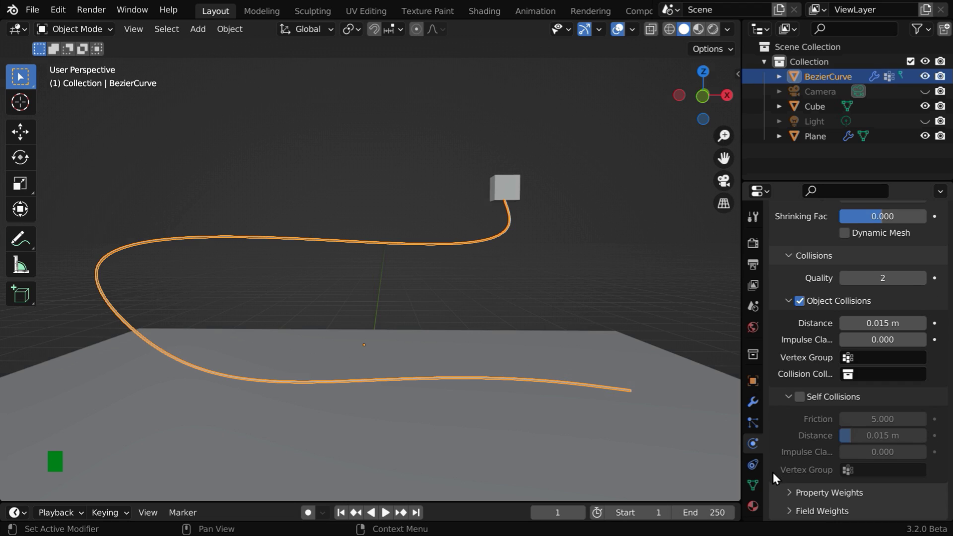
left_click(799, 397)
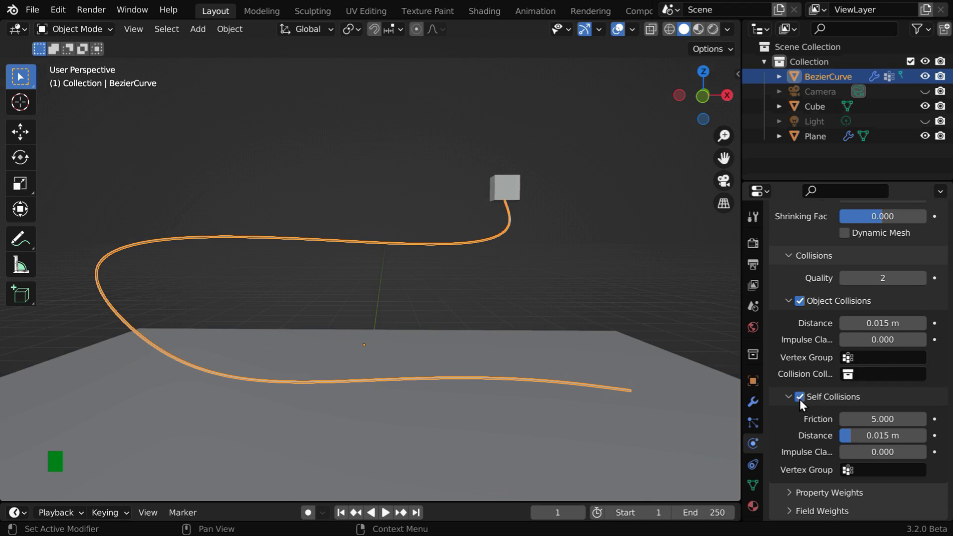
left_click(885, 419)
type("50")
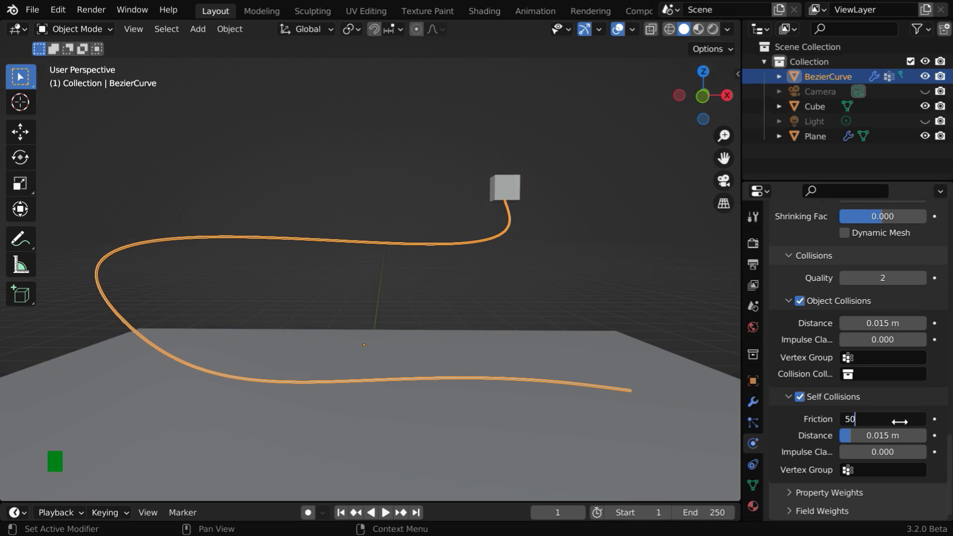
key("Return")
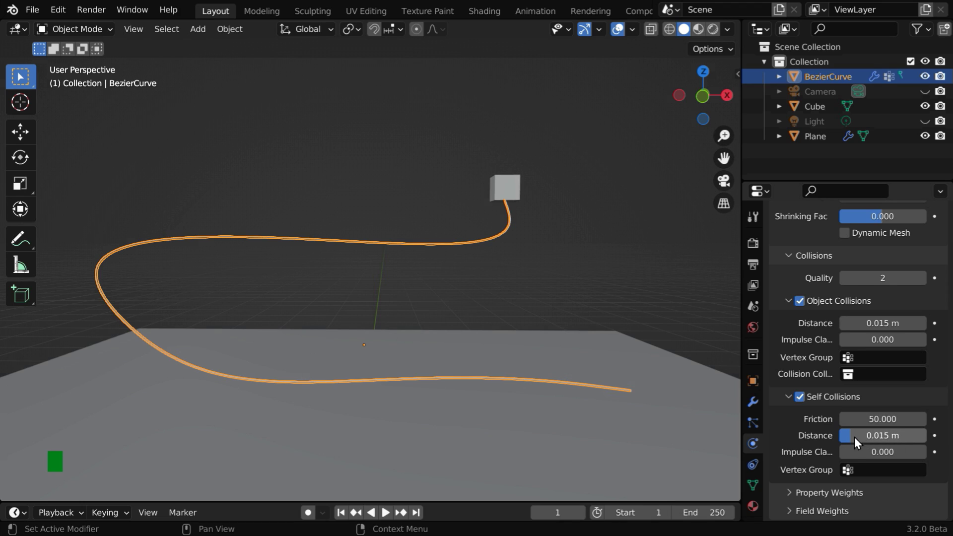
left_click_drag(863, 436, 839, 435)
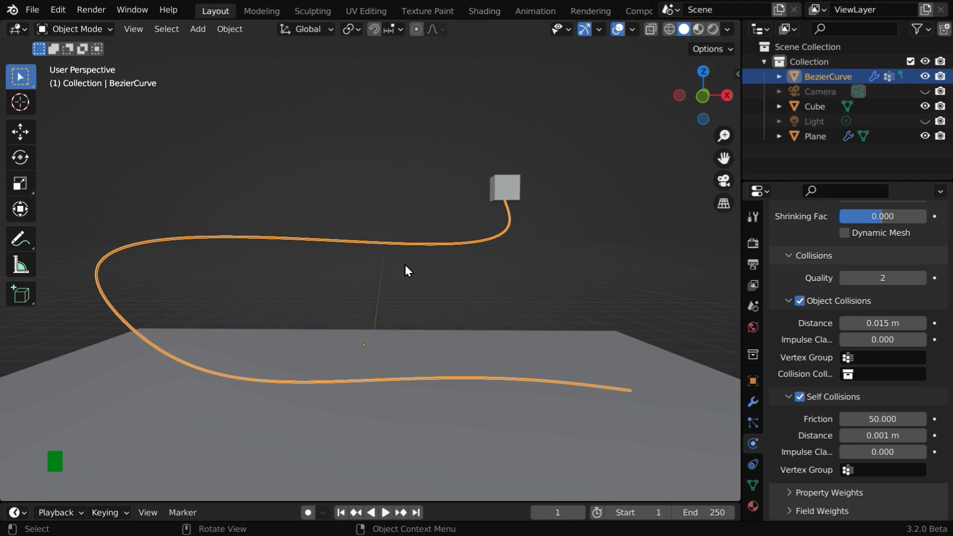
Play the cloth simulation and drag the cube around so the wire trails behind, then cancel the move.
left_click(519, 315)
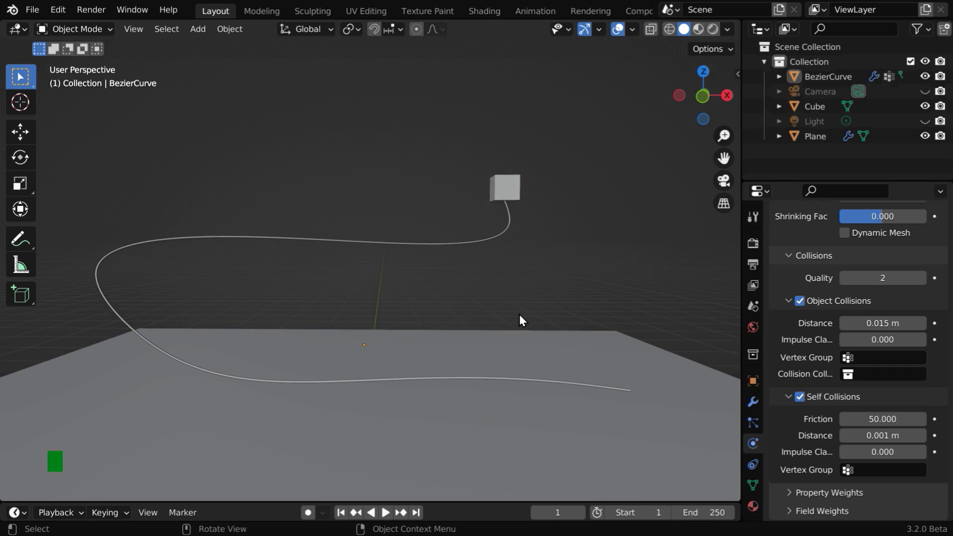
left_click(385, 513)
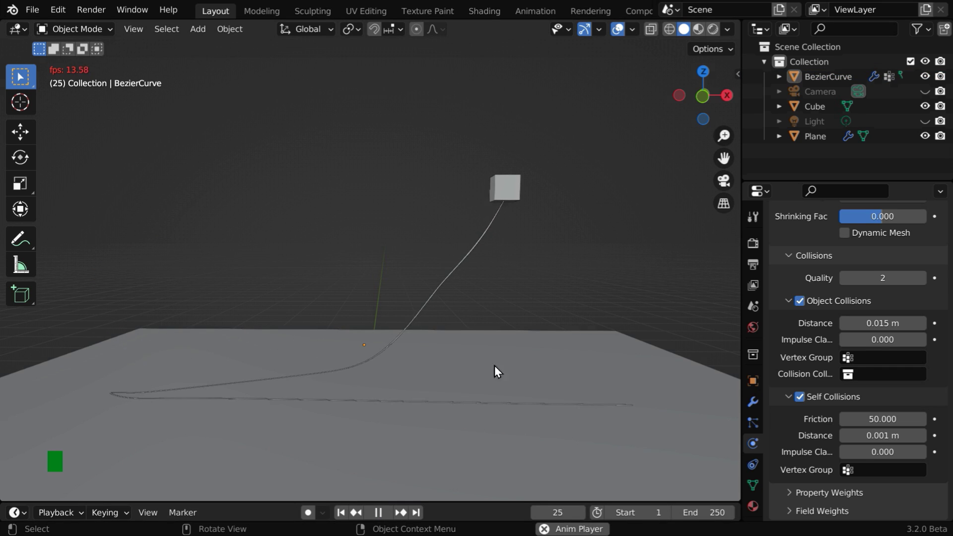
left_click(513, 189)
key("g")
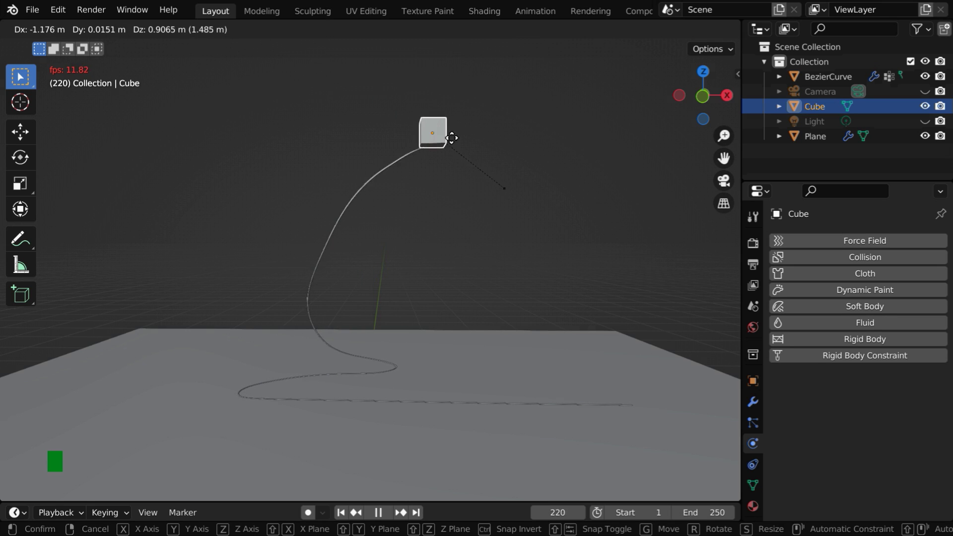
right_click(563, 203)
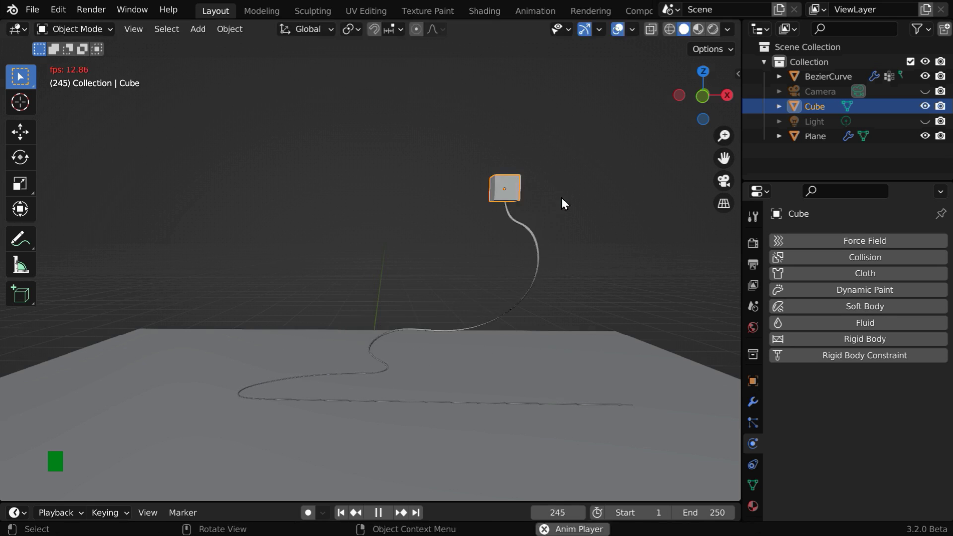
Stop playback at frame 1 and frame the newly added Microphone in the view.
key("Escape")
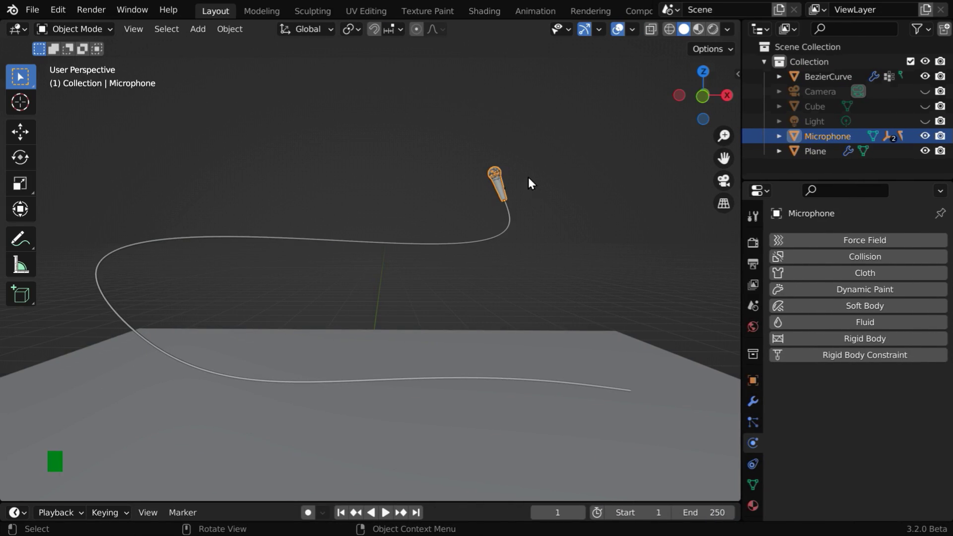
key("KP_Decimal")
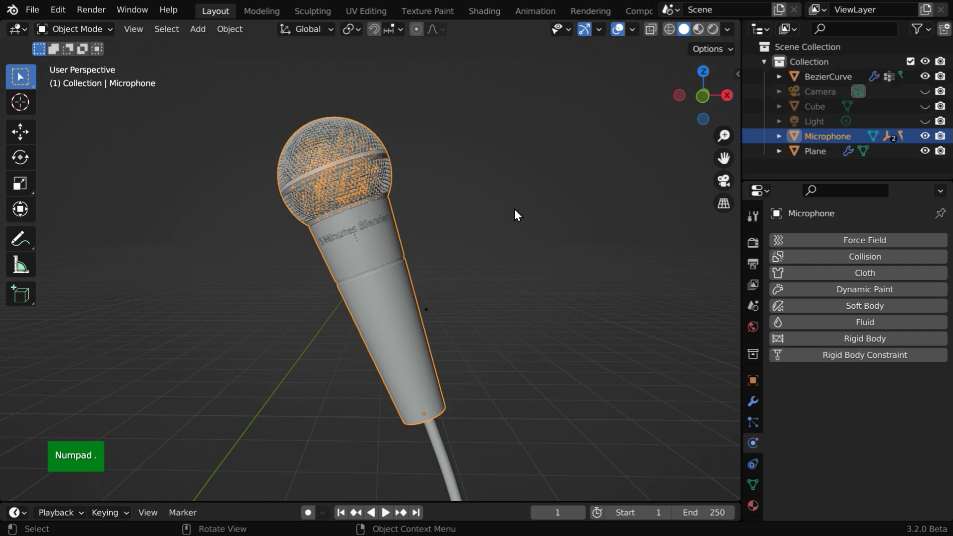
mouse_move(332, 391)
middle_mouse_down()
mouse_move(568, 379)
mouse_move(344, 397)
middle_mouse_up()
Frame the Microphone together with the whole cable and unhide the Cube.
left_click_drag(345, 392, 451, 439)
key("KP_Decimal")
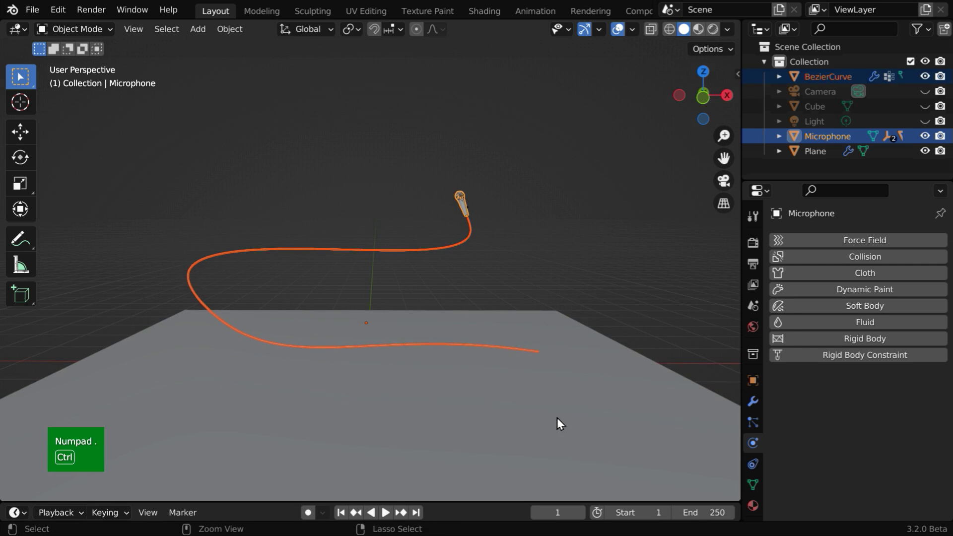
middle_click_drag(556, 417, 547, 344, "ctrl")
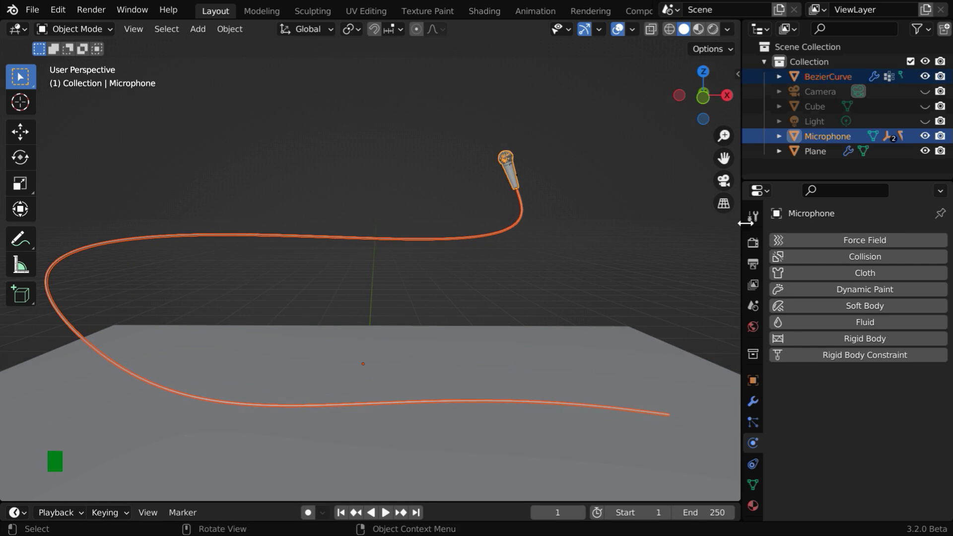
left_click(922, 106)
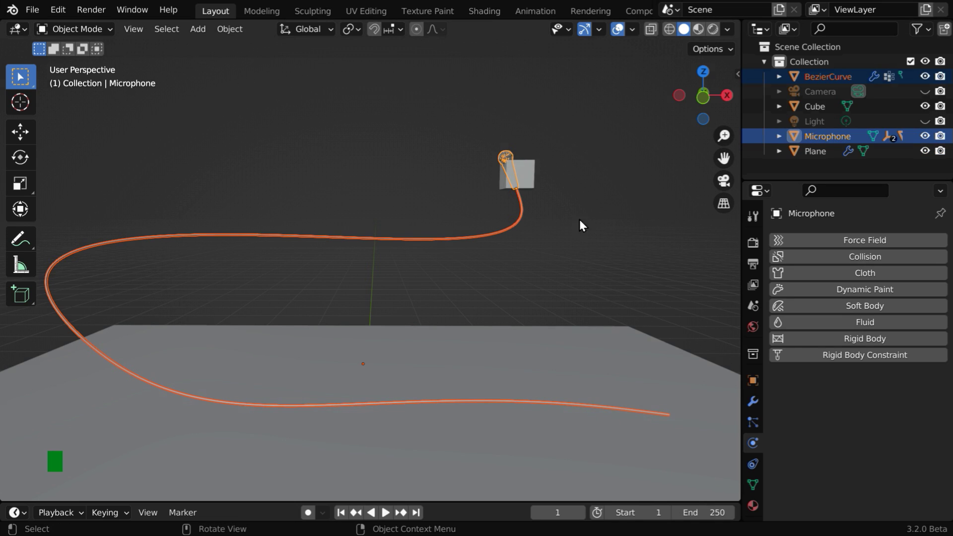
Retarget the cable's Hook modifier from the Cube to the Microphone.
left_click(466, 237)
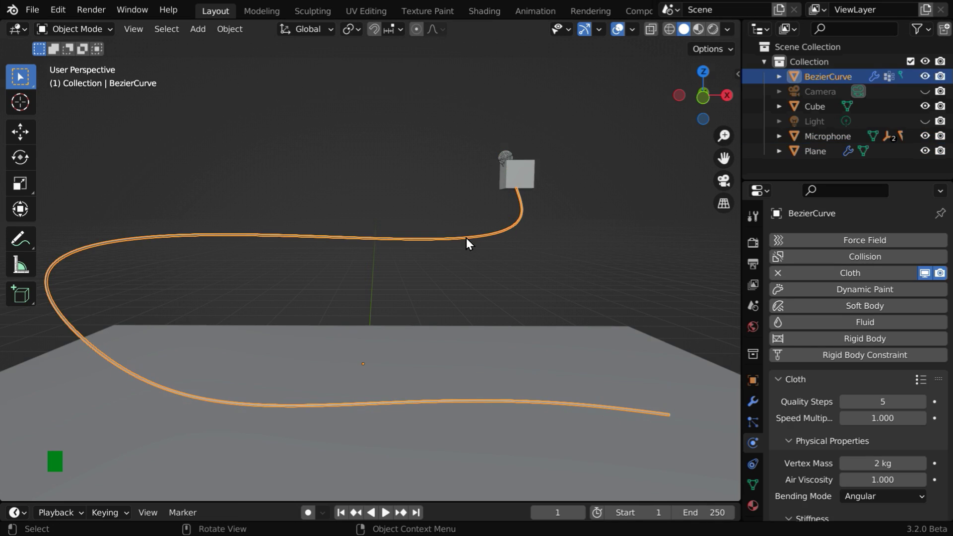
left_click(752, 402)
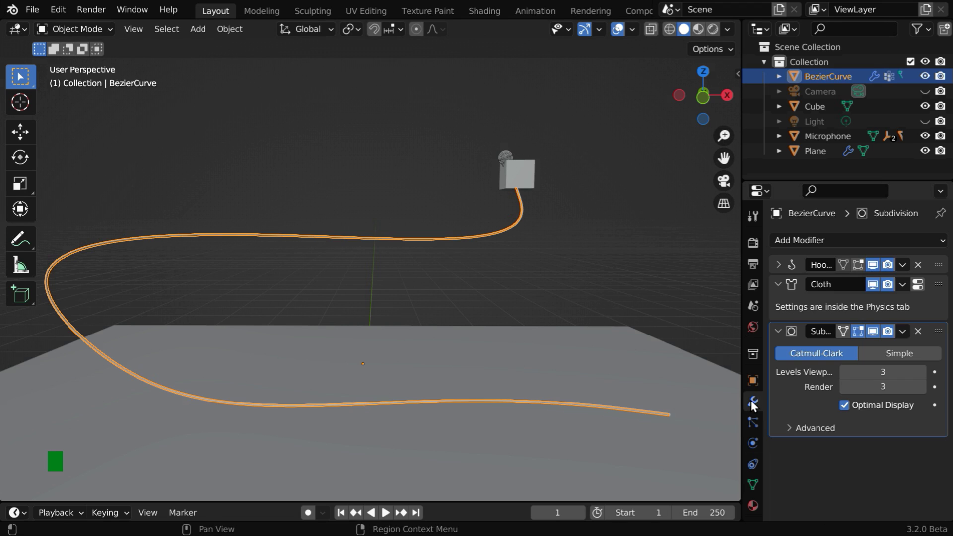
left_click(777, 264)
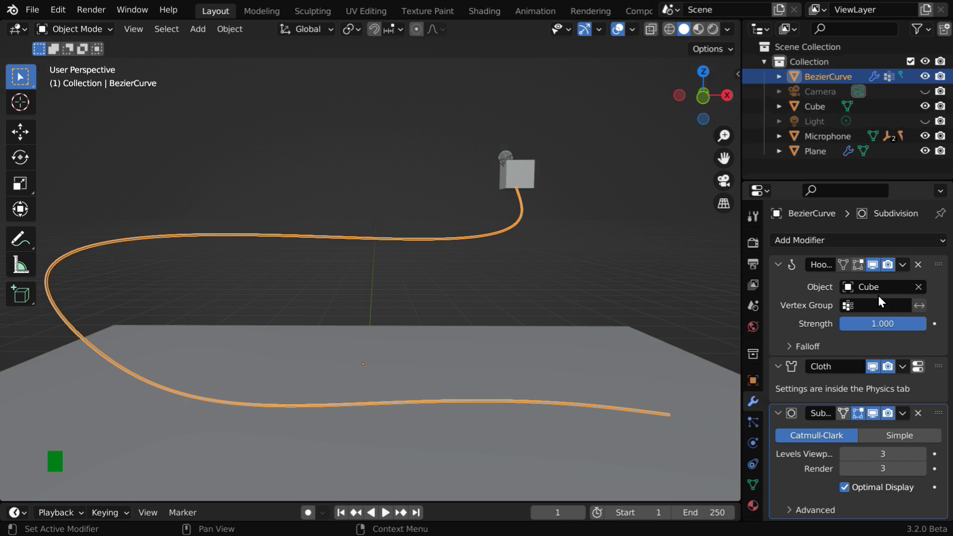
left_click(917, 287)
left_click(918, 287)
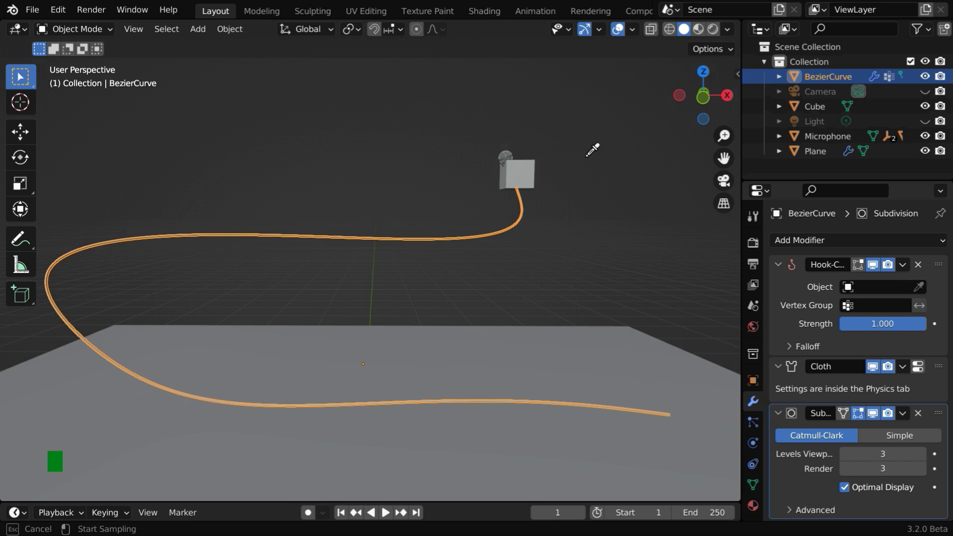
left_click(507, 149)
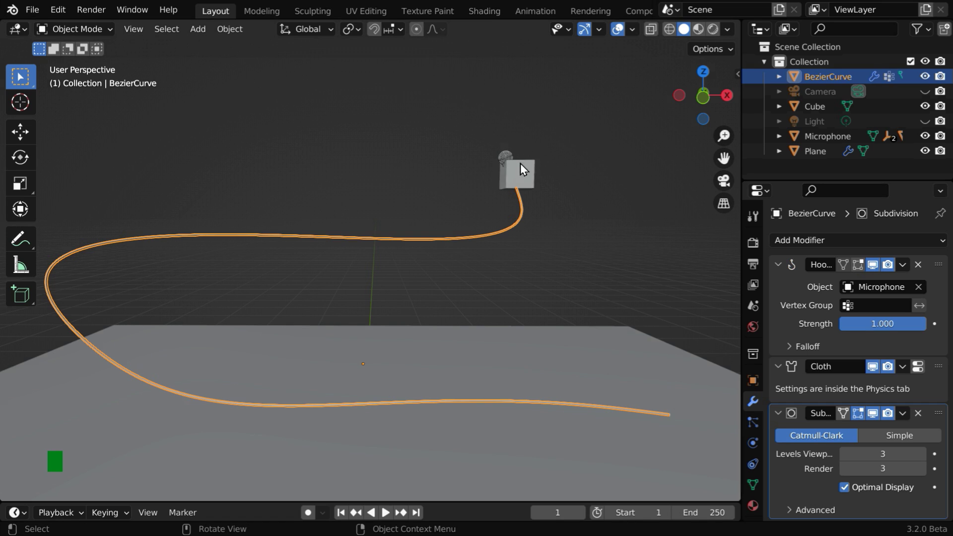
Delete the Cube.
left_click(523, 180)
key("x")
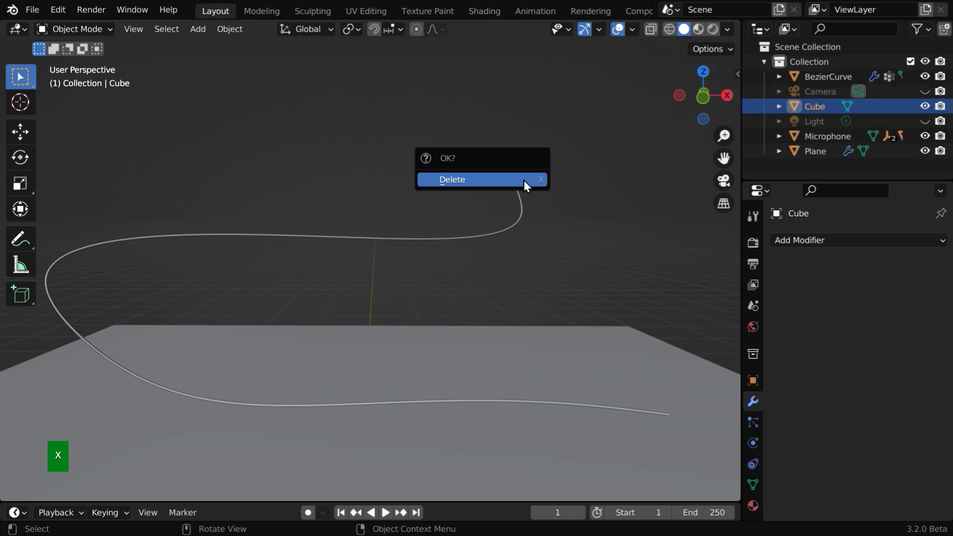
left_click(523, 180)
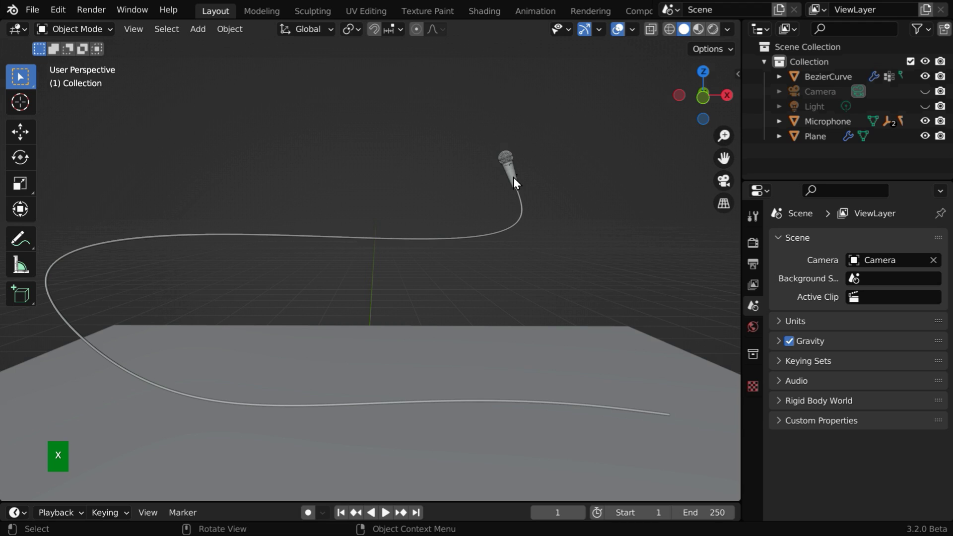
With the Microphone selected, set the Timeline Start to 50, End to 400, and current frame 50.
left_click(513, 178)
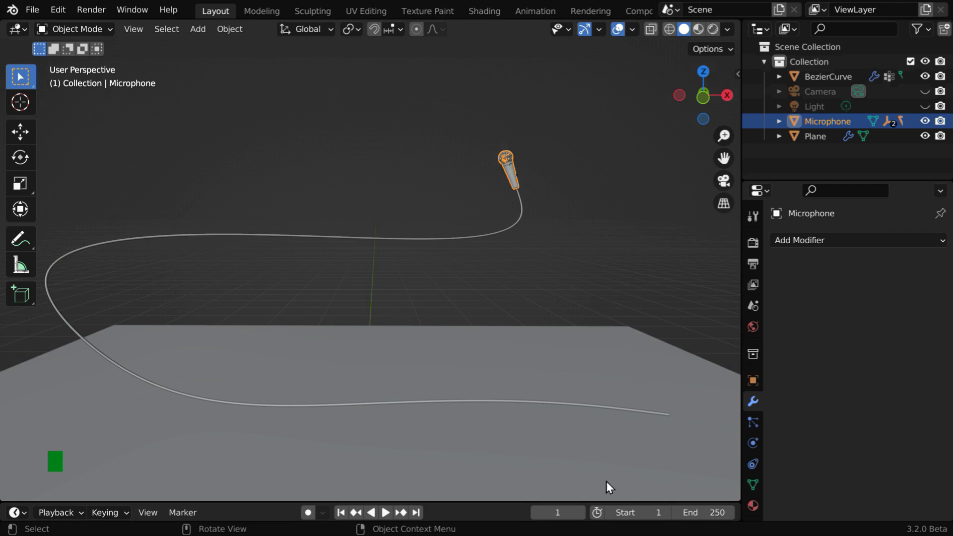
left_click(659, 515)
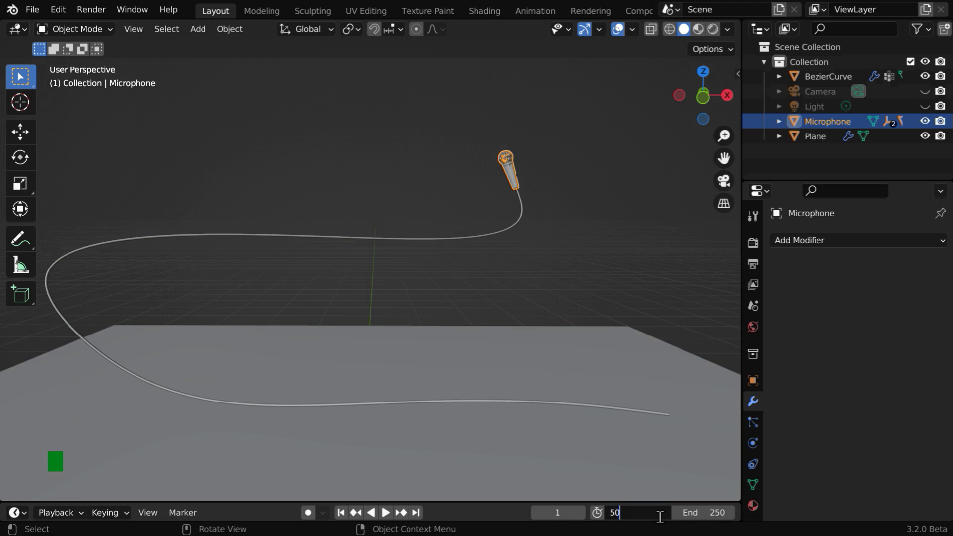
type("50")
key("Return")
left_click(714, 516)
type("400")
key("Return")
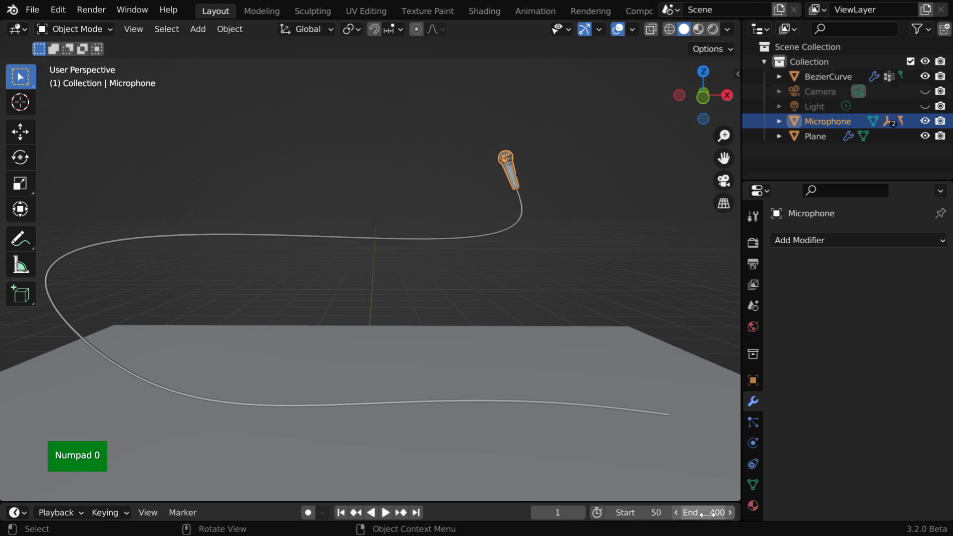
left_click(566, 514)
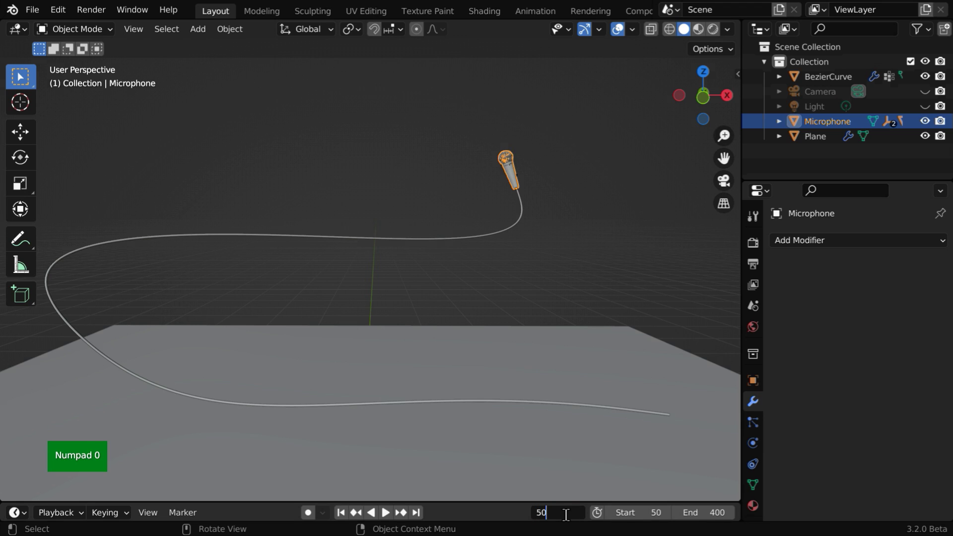
type("50")
key("Return")
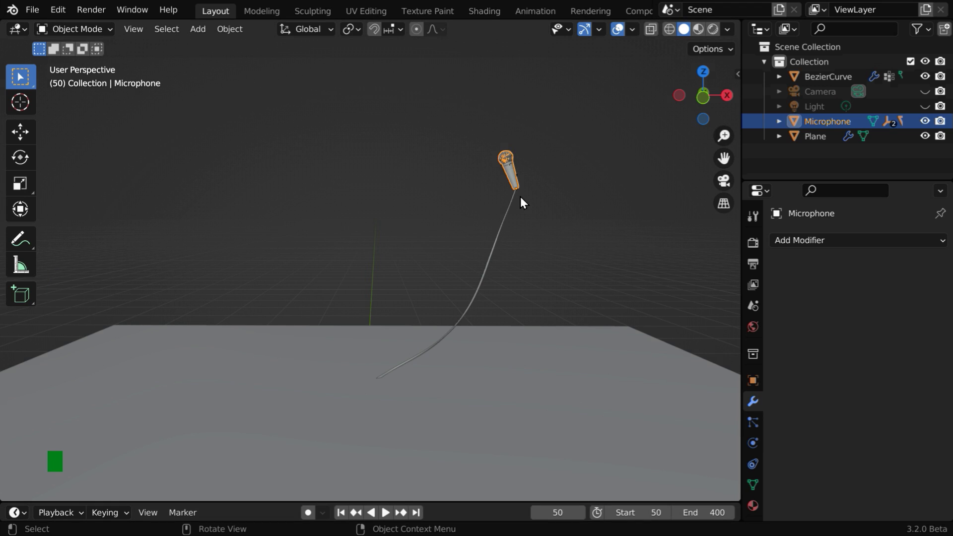
Keyframe the Microphone's location at frame 50, then go to frame 100.
left_click(752, 380)
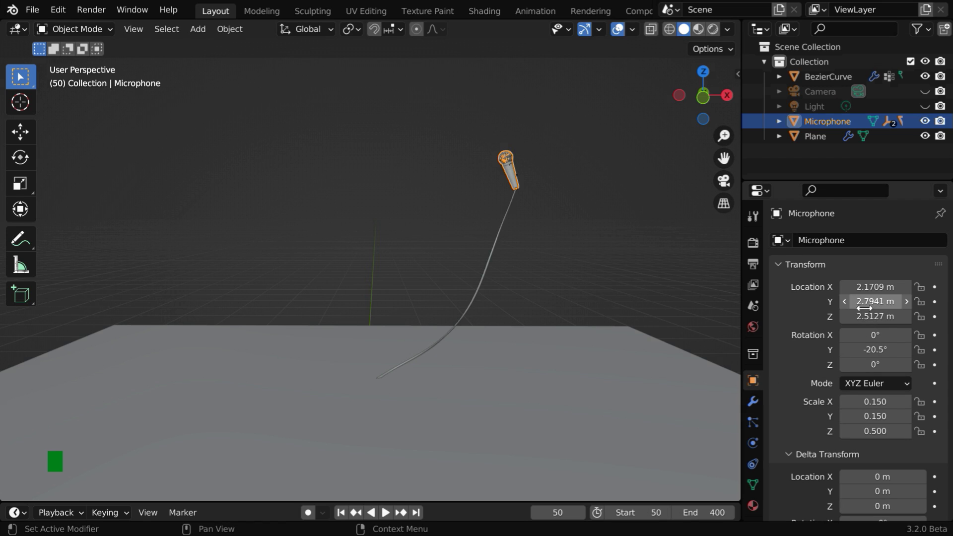
key("i")
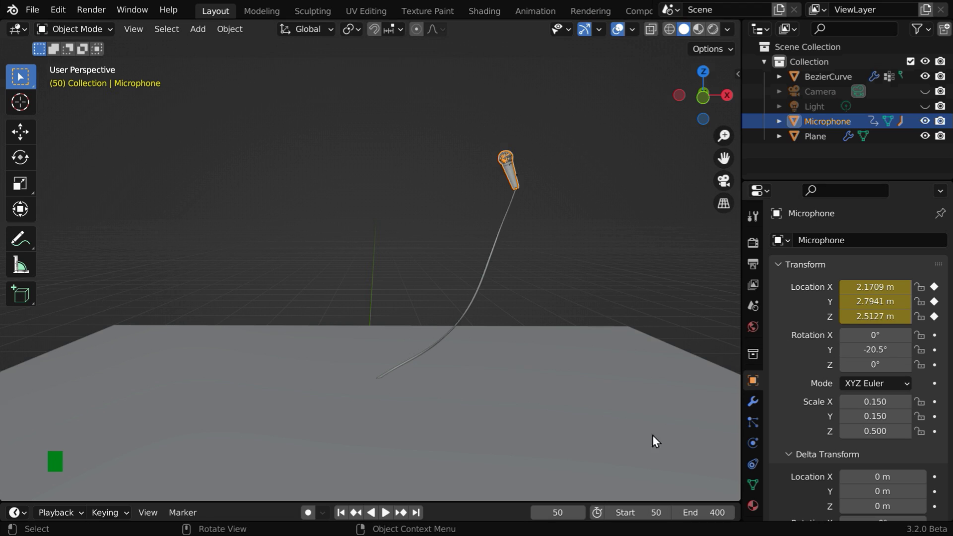
left_click(559, 512)
type("100")
key("Return")
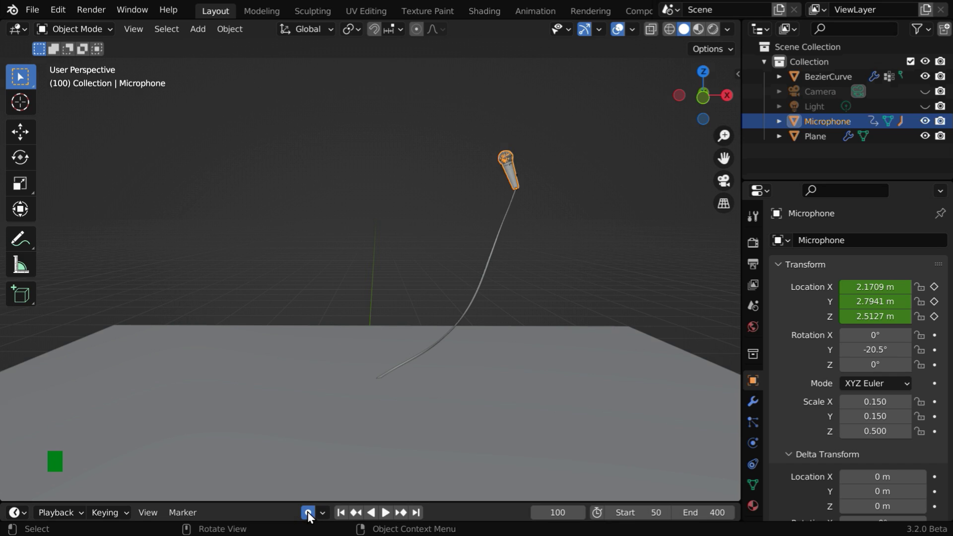
Move the Microphone left at frame 100 and reposition it further at frame 200.
left_click(20, 133)
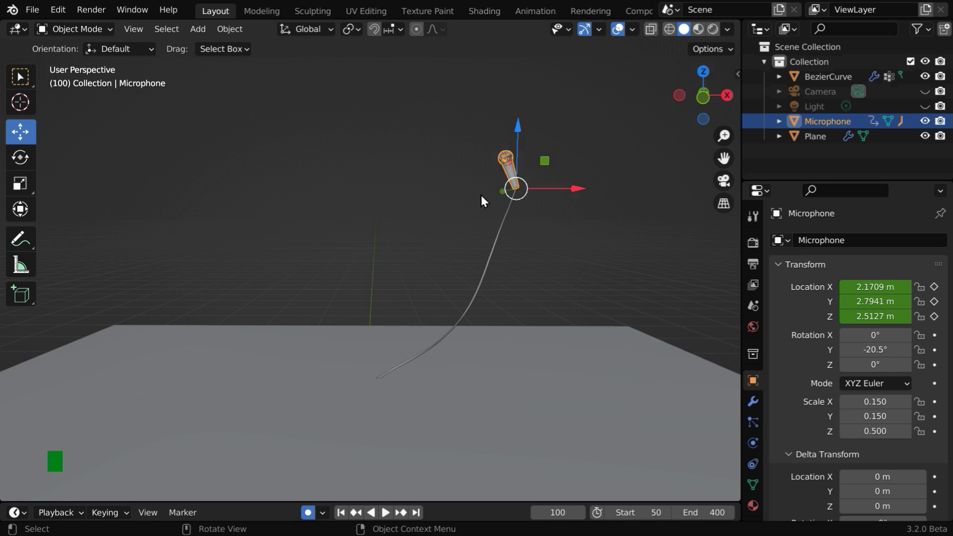
left_click_drag(515, 194, 338, 204)
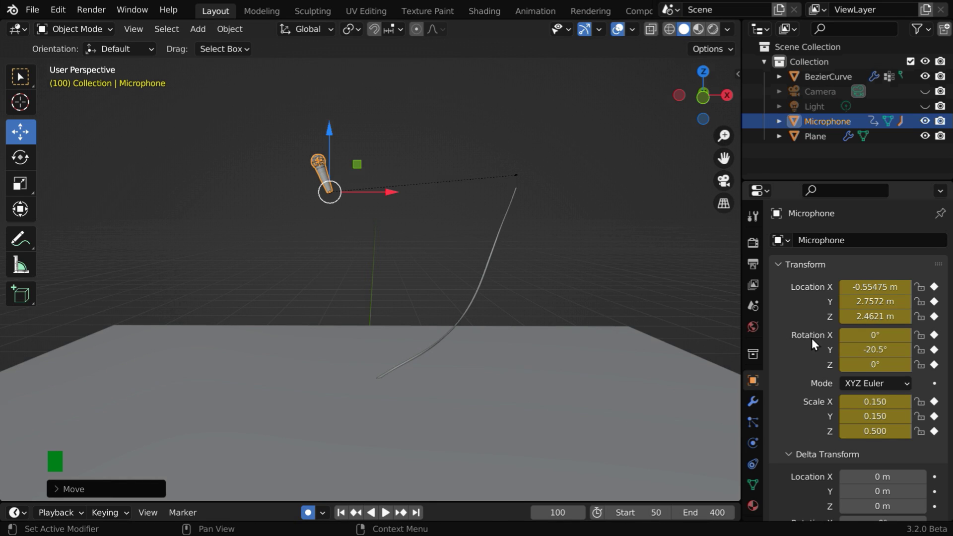
left_click(566, 512)
type("200")
key("Return")
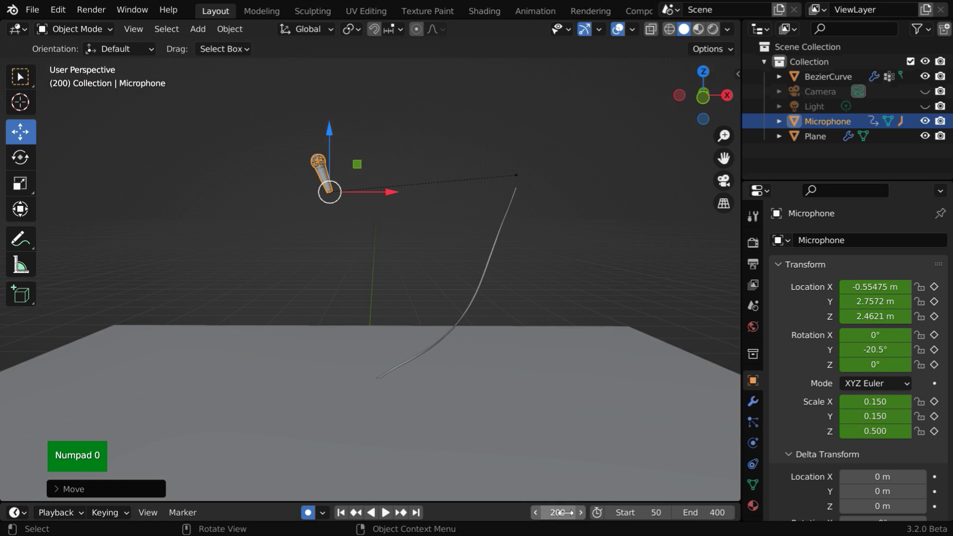
left_click_drag(332, 198, 192, 287)
At frame 350, raise the Microphone to a new position.
left_click(563, 511)
type("300")
key("Return")
left_click(558, 512)
type("350")
key("Return")
key("g")
left_click(336, 110)
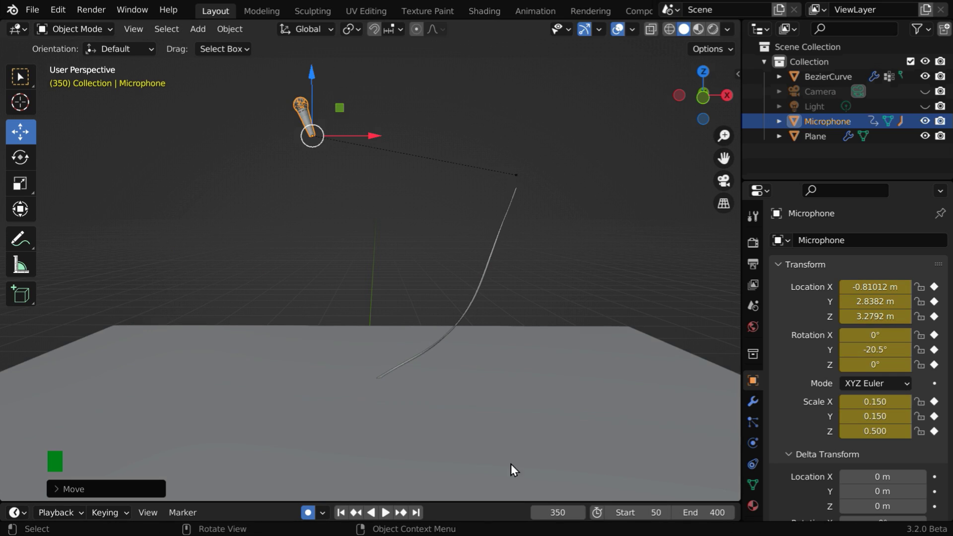
At frame 400, move the Microphone back near its starting spot.
left_click(558, 512)
type("400")
key("Return")
left_click_drag(313, 137, 515, 174)
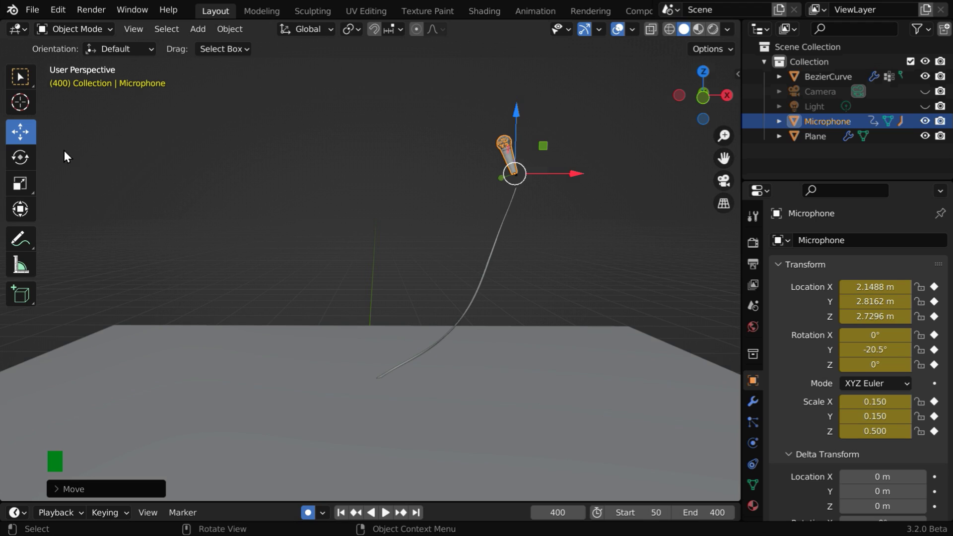
left_click(25, 77)
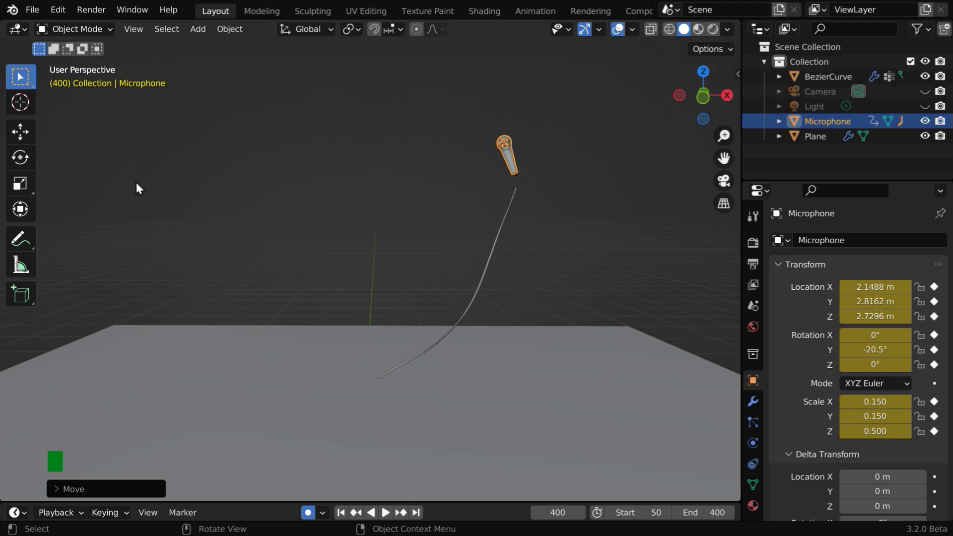
Set the wire's cloth cache Simulation End to 400 and Bake All Dynamics.
left_click(489, 266)
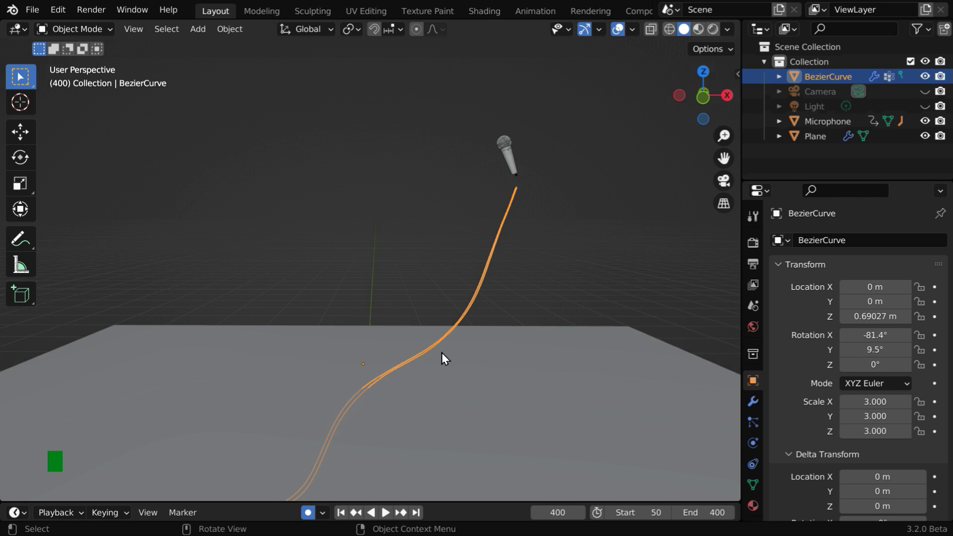
left_click(752, 442)
scroll(800, 407, "down", 7)
scroll(799, 407, "down", 20)
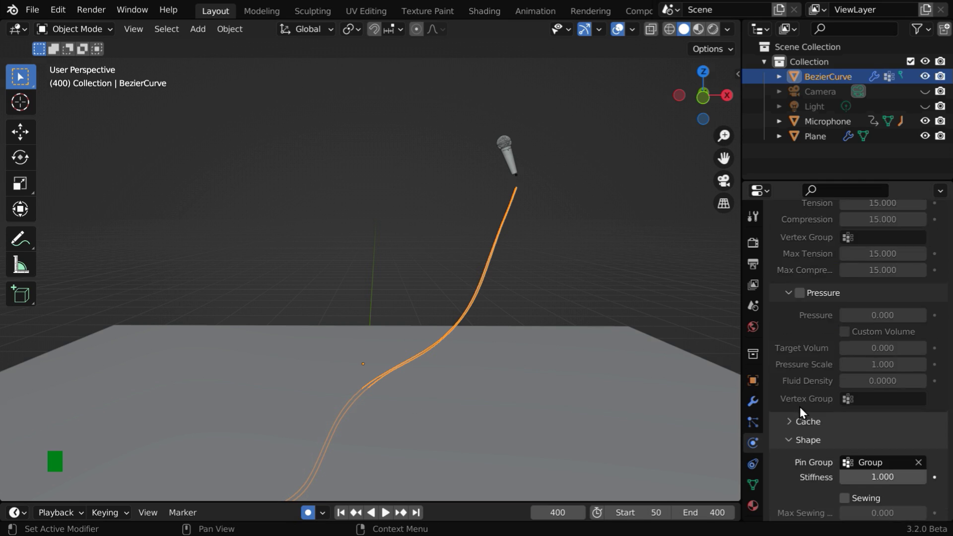
left_click(791, 363)
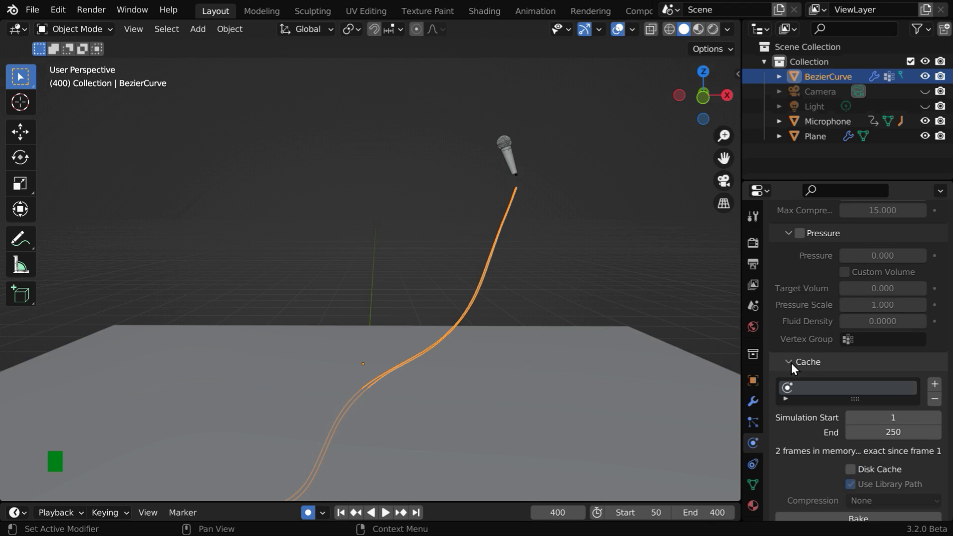
scroll(791, 362, "down", 6)
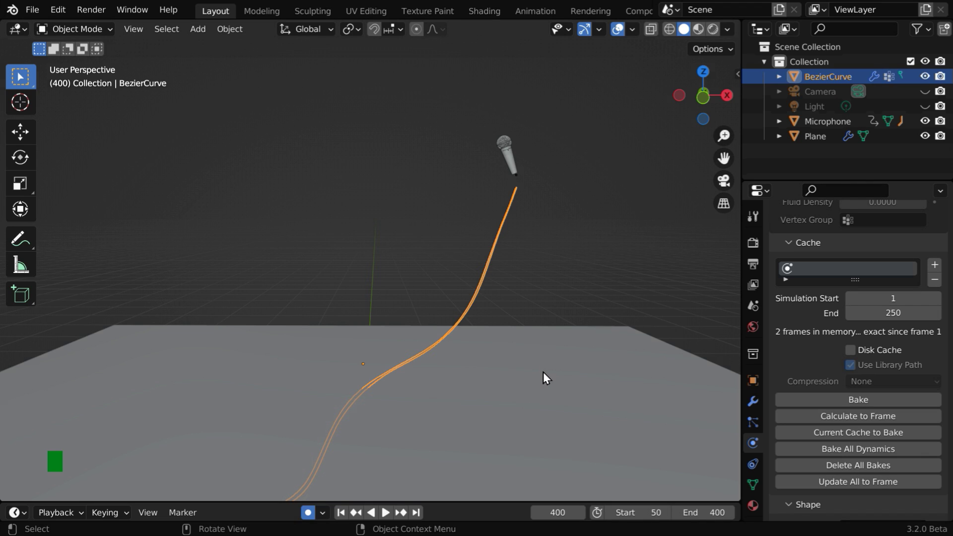
left_click(905, 313)
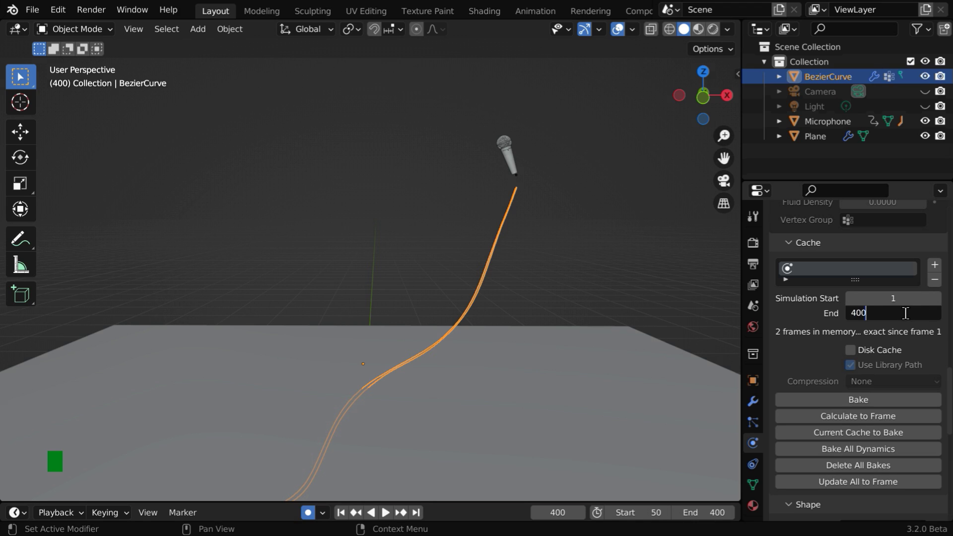
type("400")
key("Return")
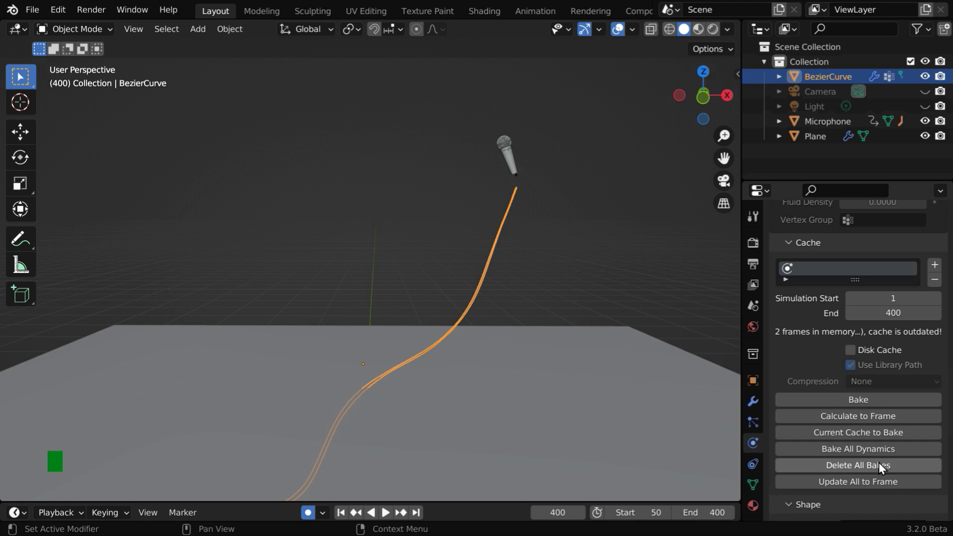
left_click(847, 448)
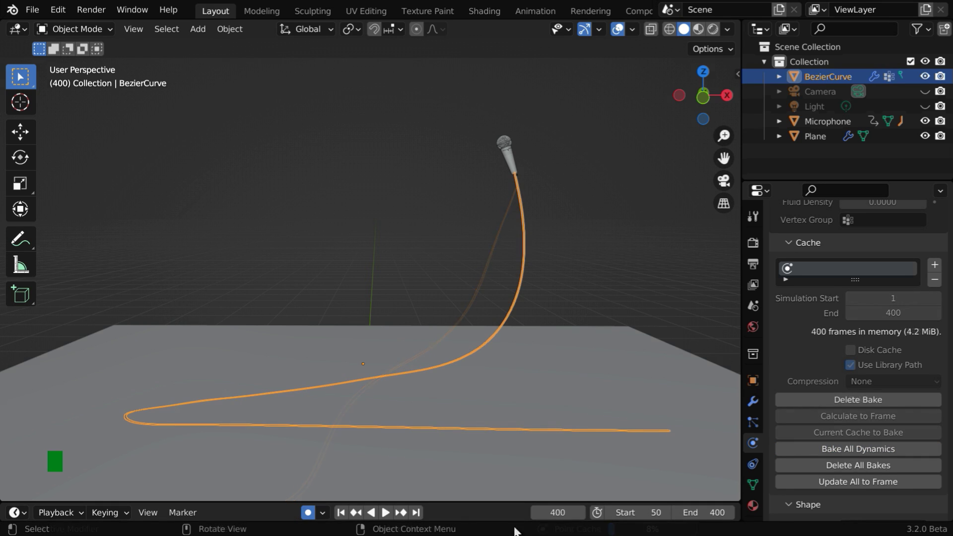
Play the baked cable from the first frame, turning off Relationship Lines in the overlays before stopping.
left_click(341, 512)
left_click(386, 512)
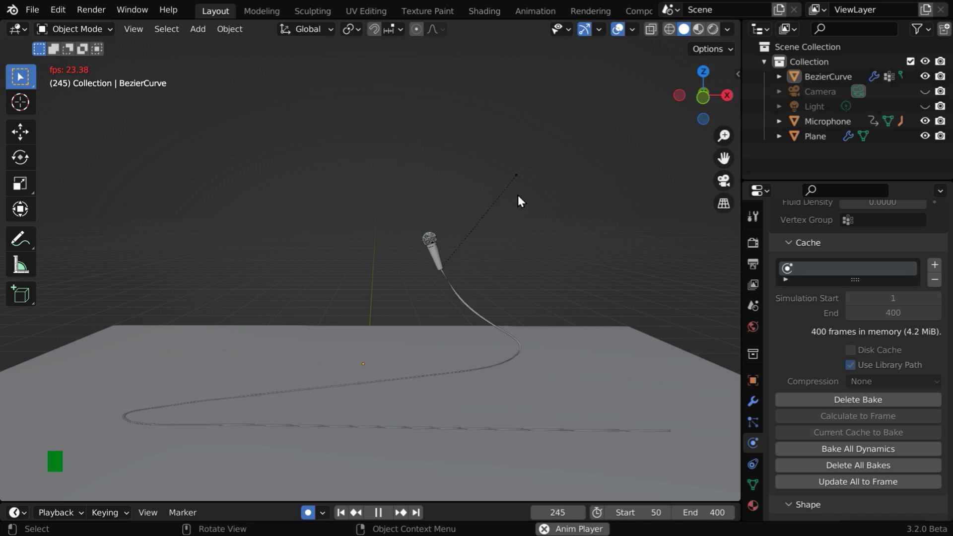
left_click(631, 29)
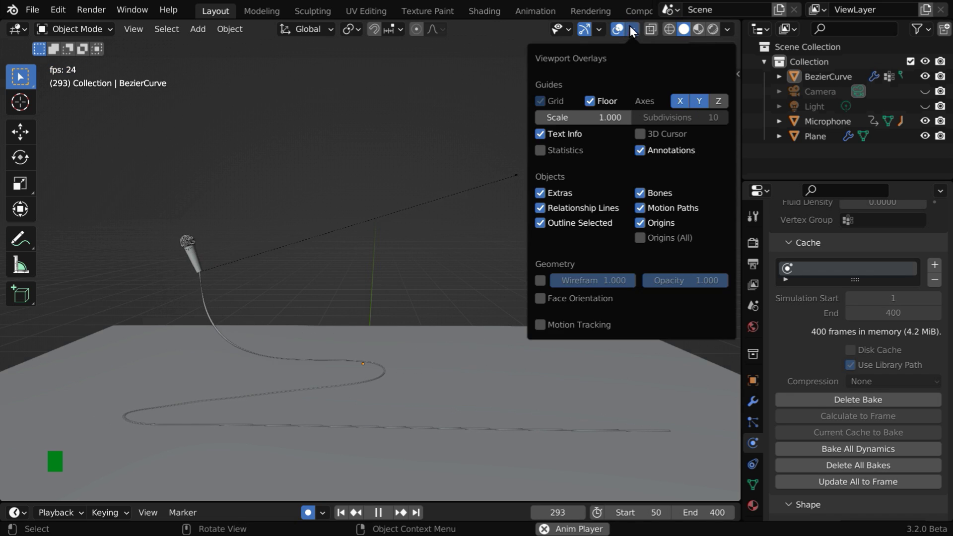
left_click(602, 206)
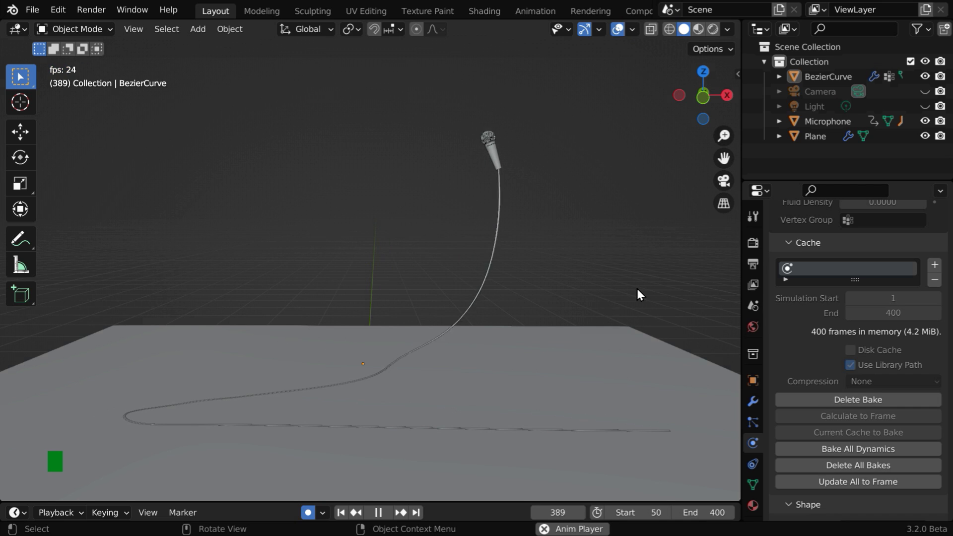
key("space")
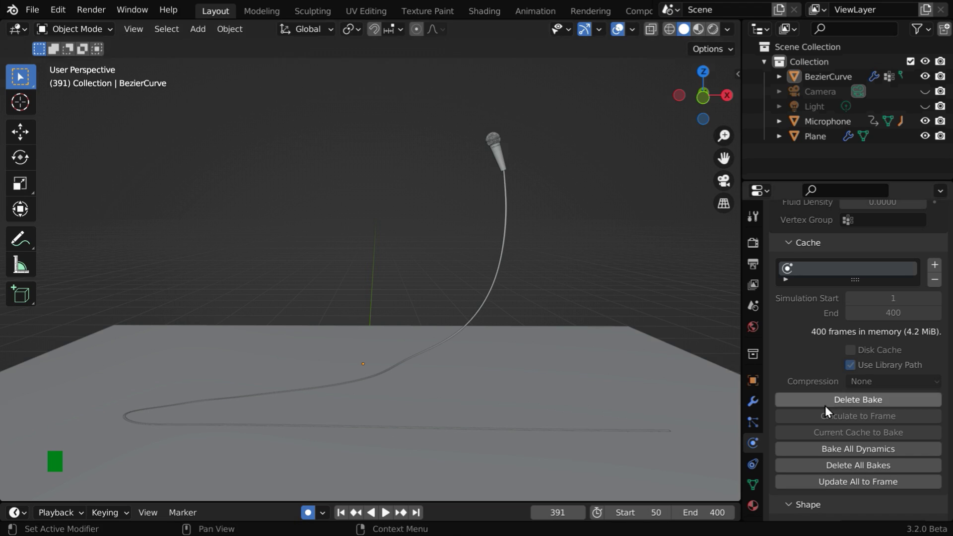
Delete the existing cloth simulation bake.
scroll(839, 418, "up", 8)
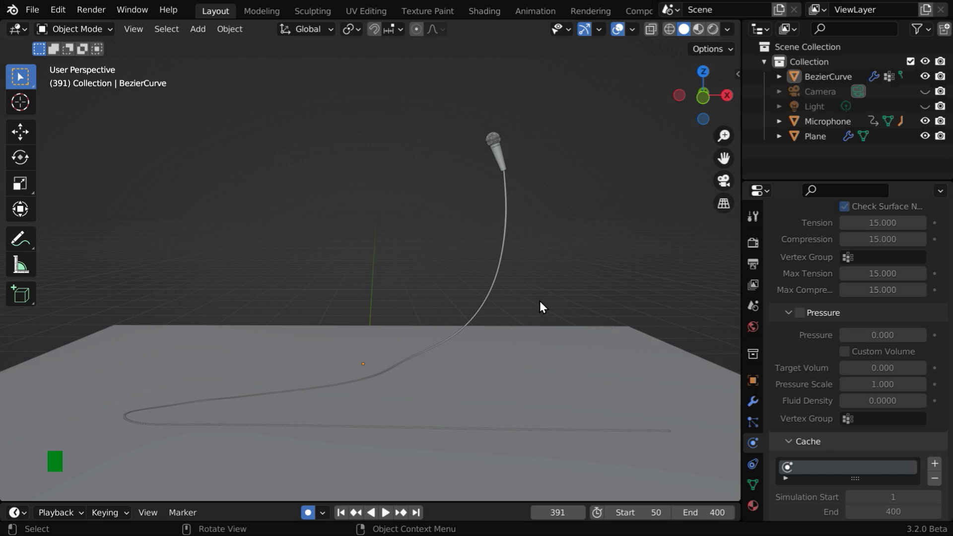
scroll(856, 416, "down", 9)
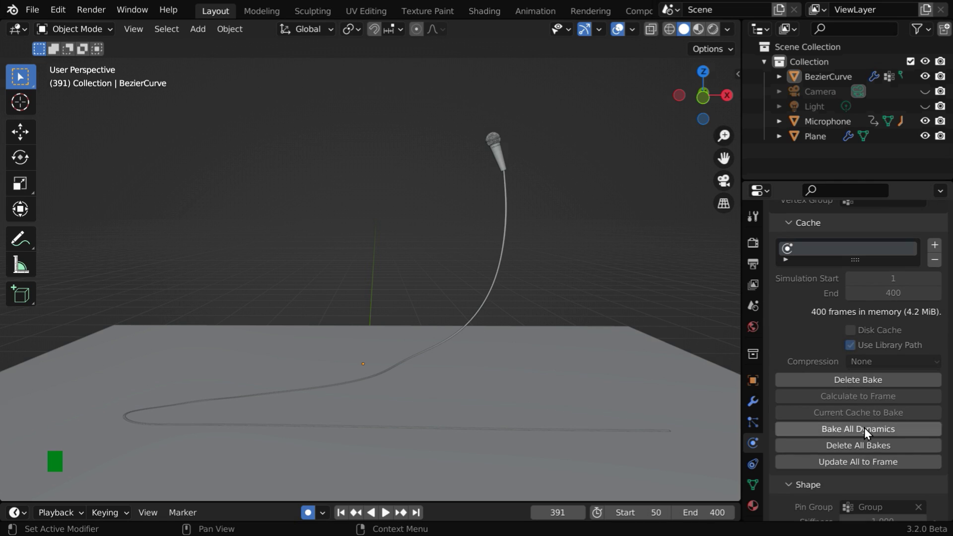
left_click(868, 445)
Enable Pressure at 0.1 with a custom Target Volume of 0.1, then rebake all dynamics.
scroll(868, 446, "up", 5)
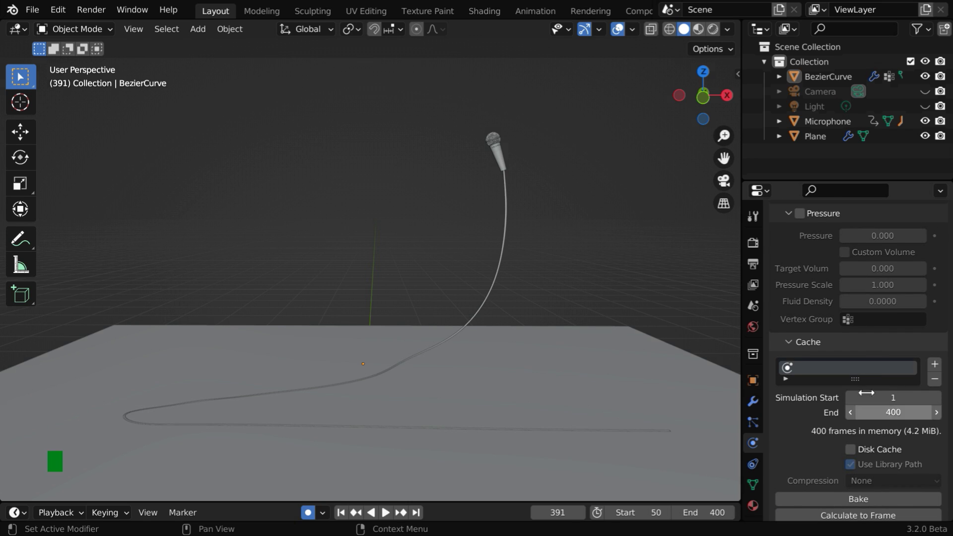
left_click(799, 214)
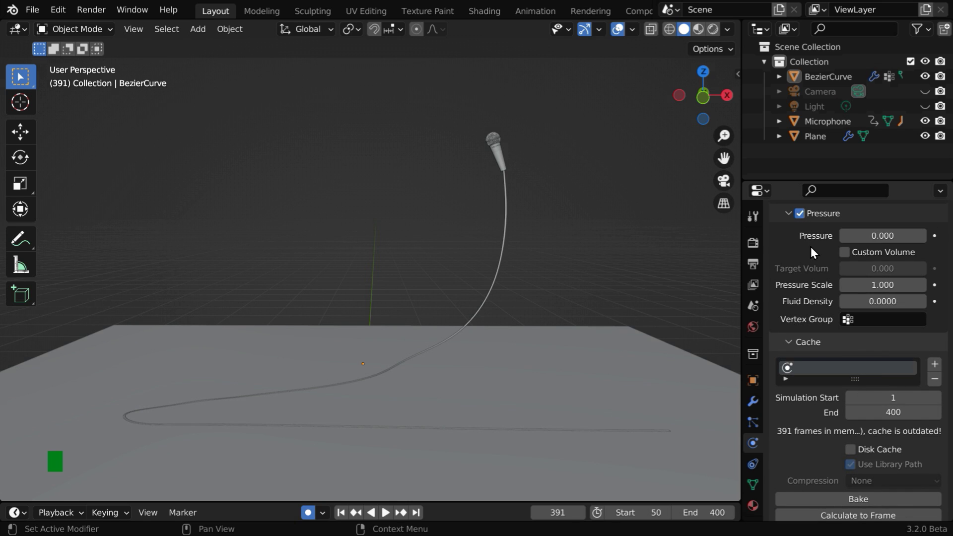
left_click(897, 237)
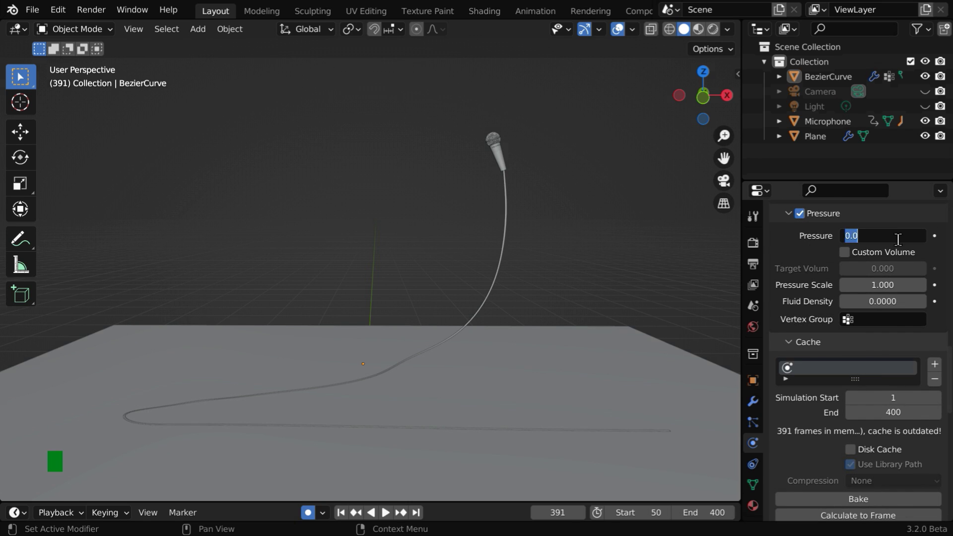
key("Return")
left_click(862, 253)
left_click(887, 271)
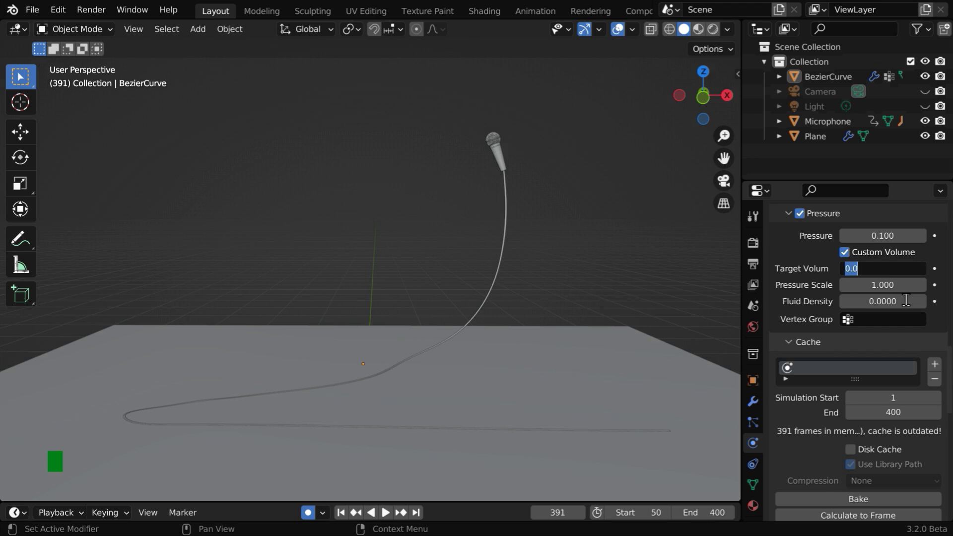
key("Return")
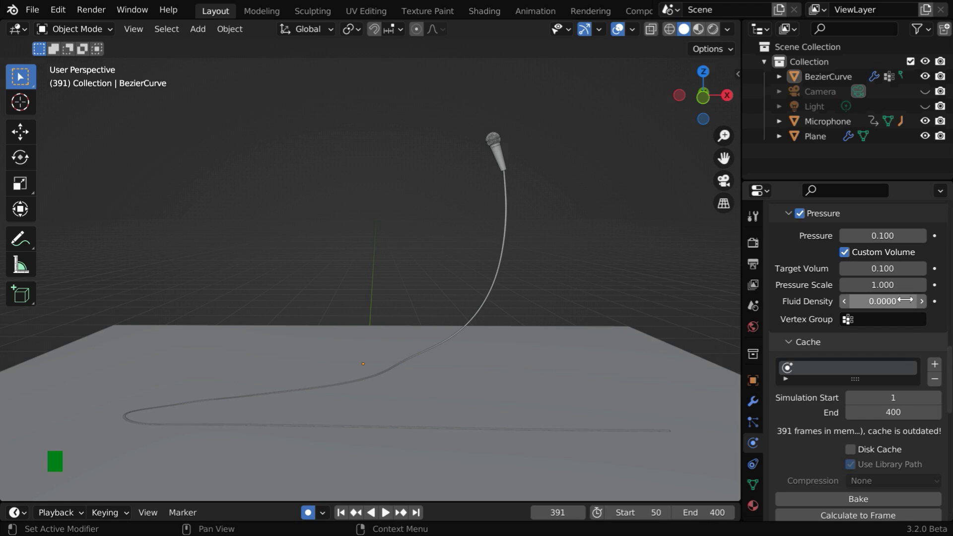
scroll(903, 301, "down", 5)
left_click(876, 449)
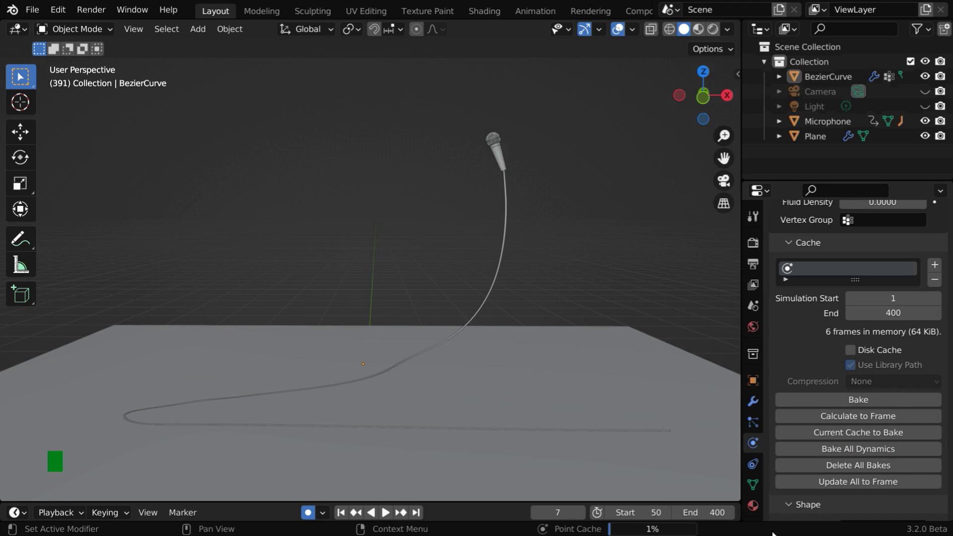
Set the Timeline Start to 1 and briefly play the re-baked cable from frame 1.
left_click(652, 511)
type("1")
key("Return")
left_click(341, 513)
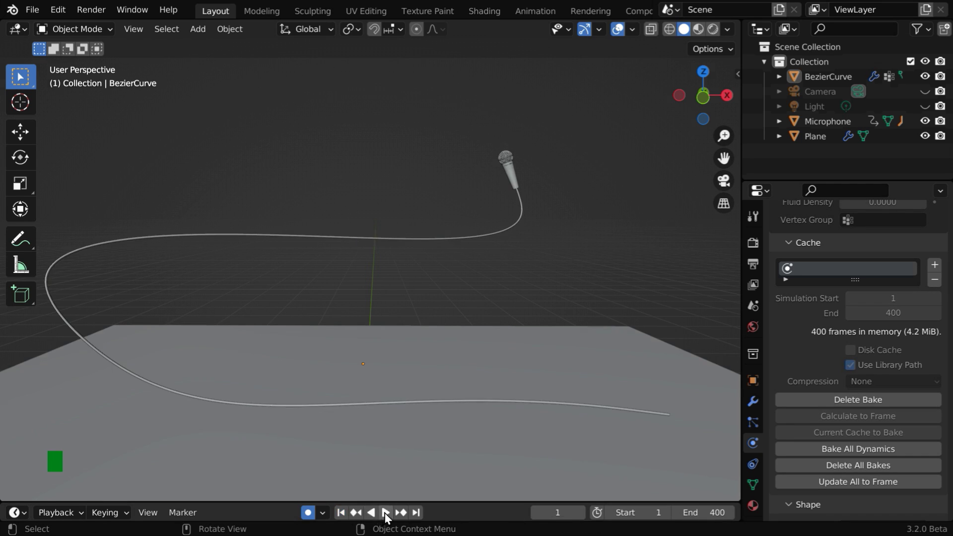
left_click(386, 513)
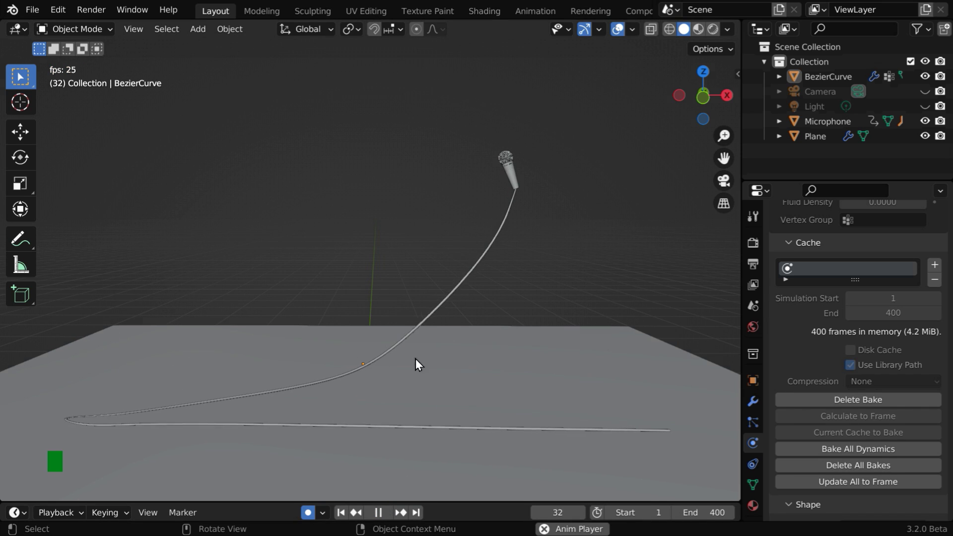
key("space")
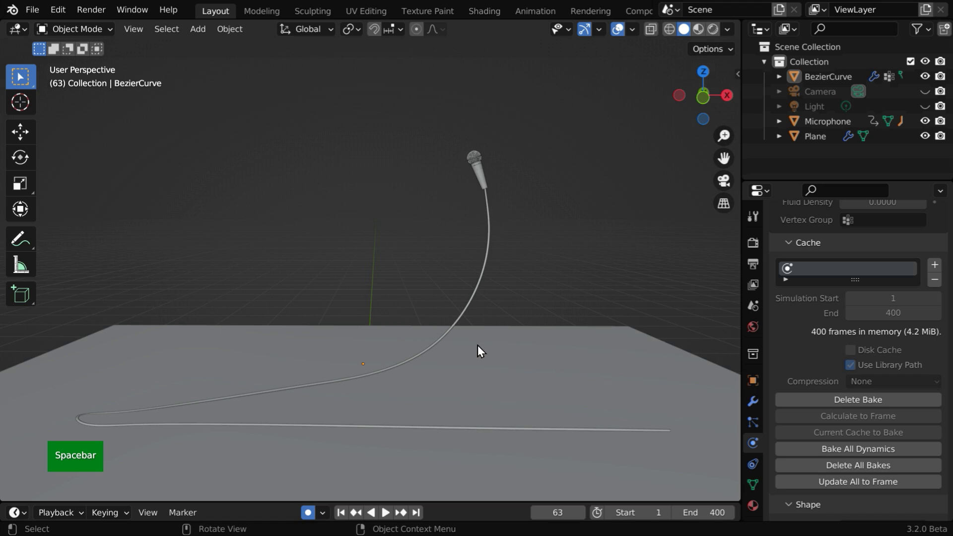
Restore the Timeline Start to 50 and jump back to frame 50.
left_click(654, 510)
type("50")
key("Return")
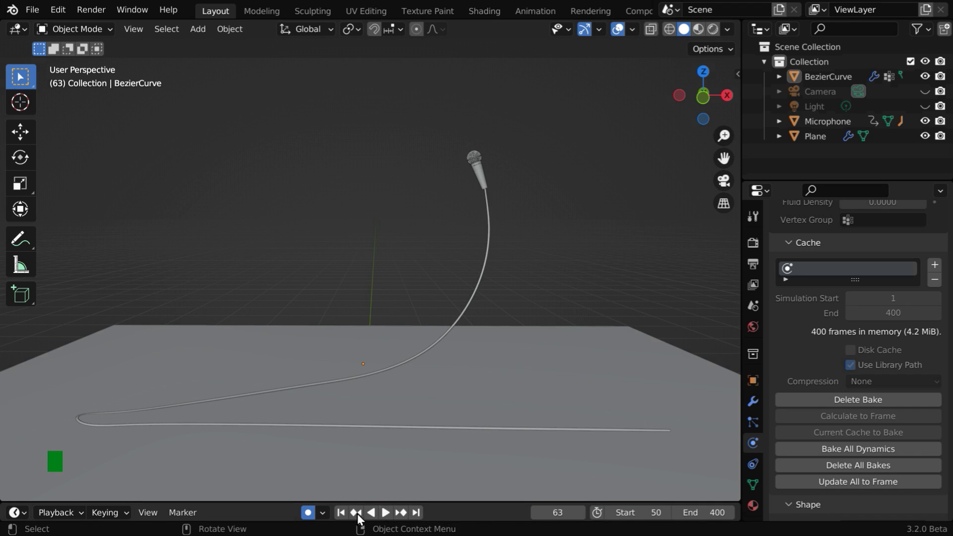
left_click(340, 512)
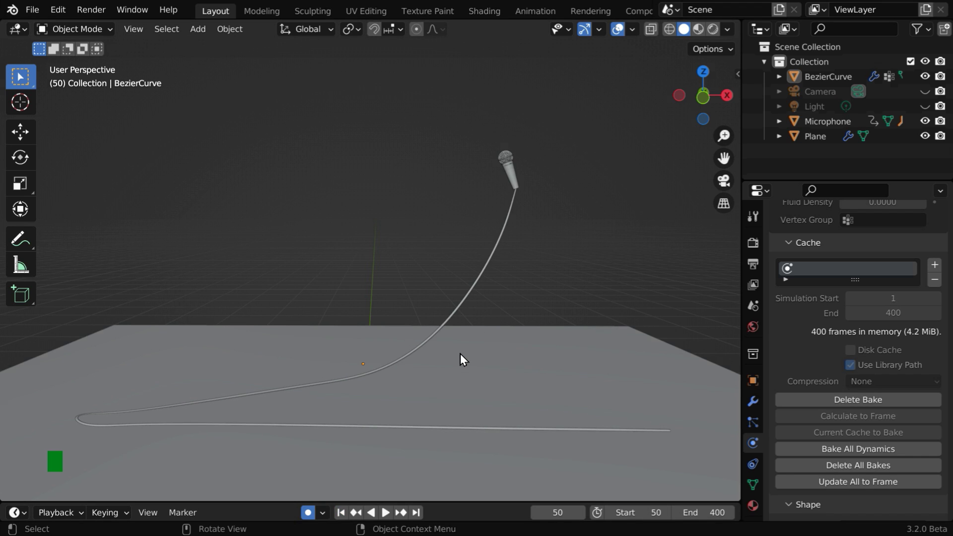
Play the pressurised cable animation while zooming out and orbiting to watch it settle on the floor.
left_click(386, 512)
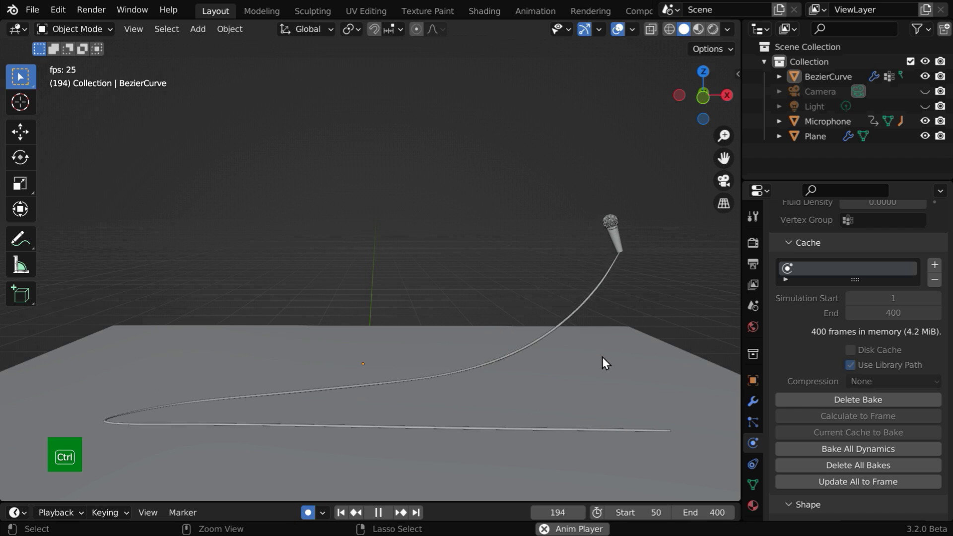
middle_click_drag(602, 357, 609, 409, "ctrl")
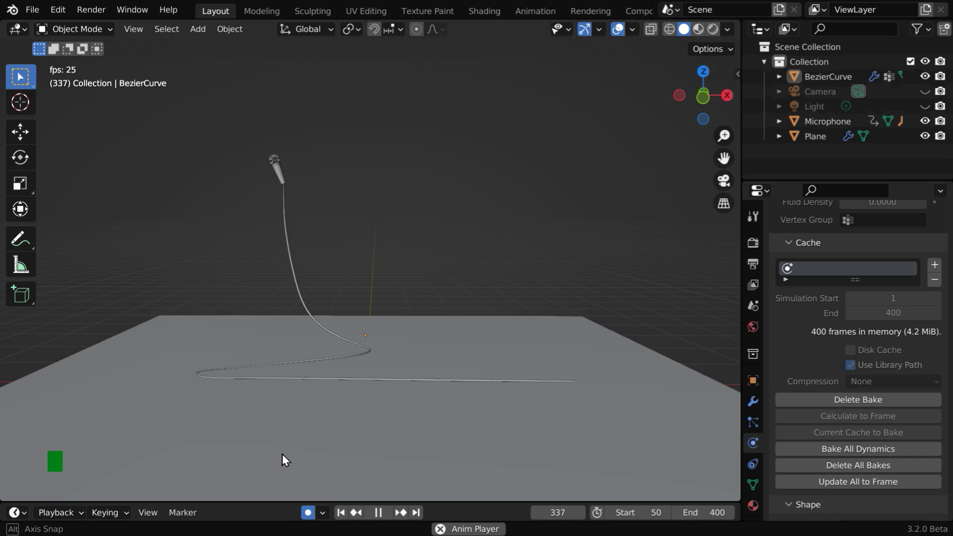
middle_click_drag(282, 454, 609, 424)
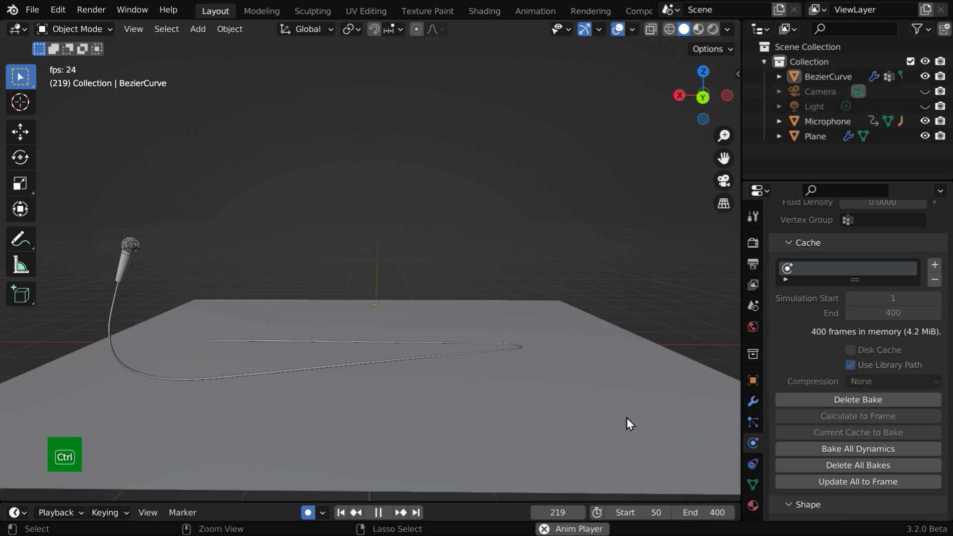